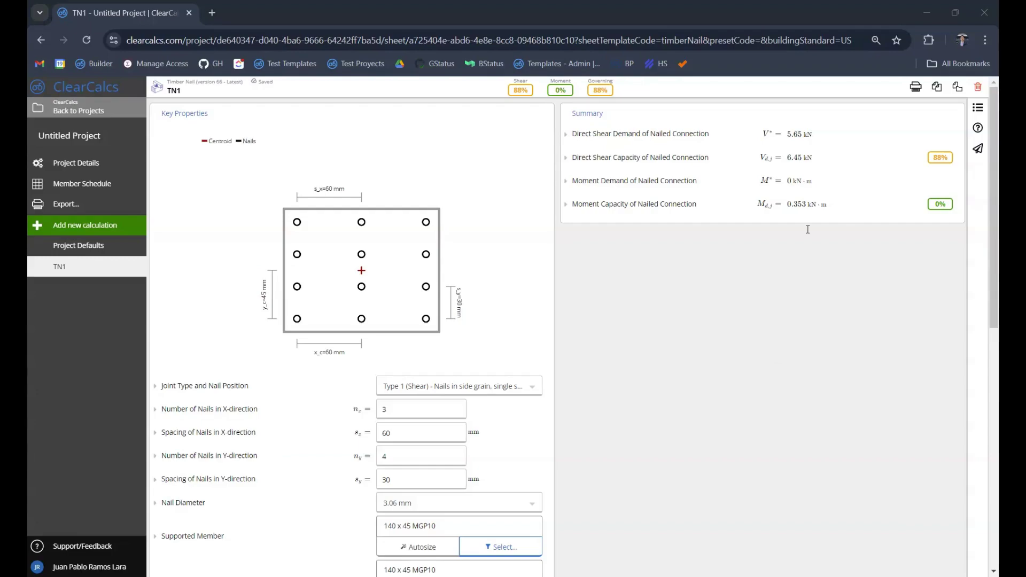
# - Add a new Timber Nail calculation from the Australian calculators, filtering the list by "nail"
pyautogui.click(631, 357)
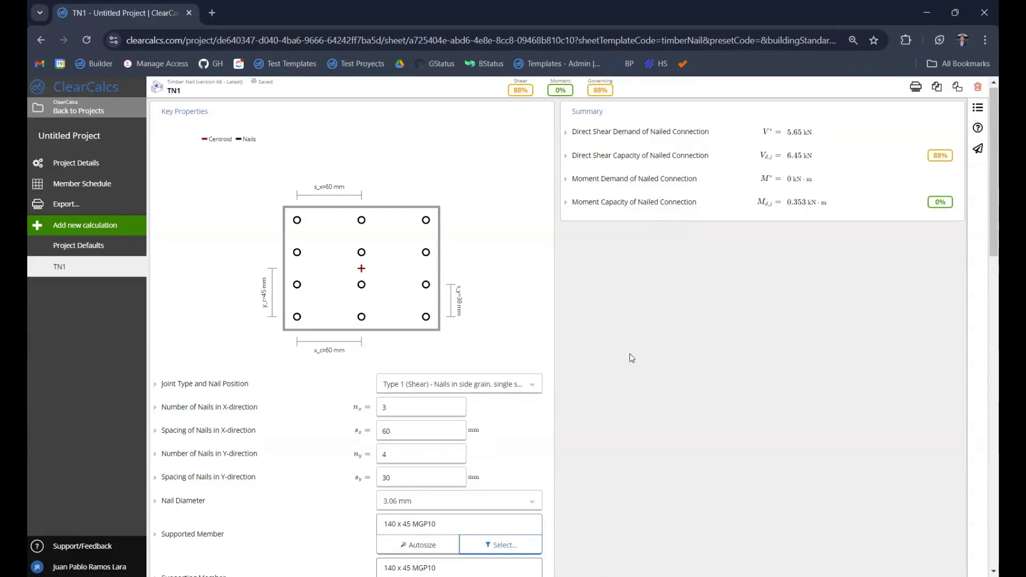
pyautogui.click(80, 227)
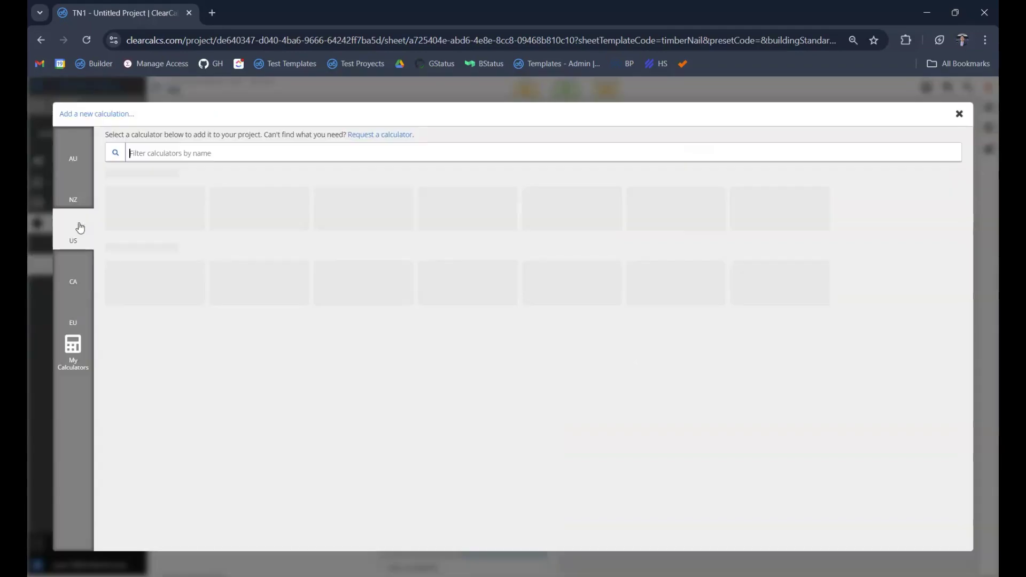
pyautogui.click(74, 142)
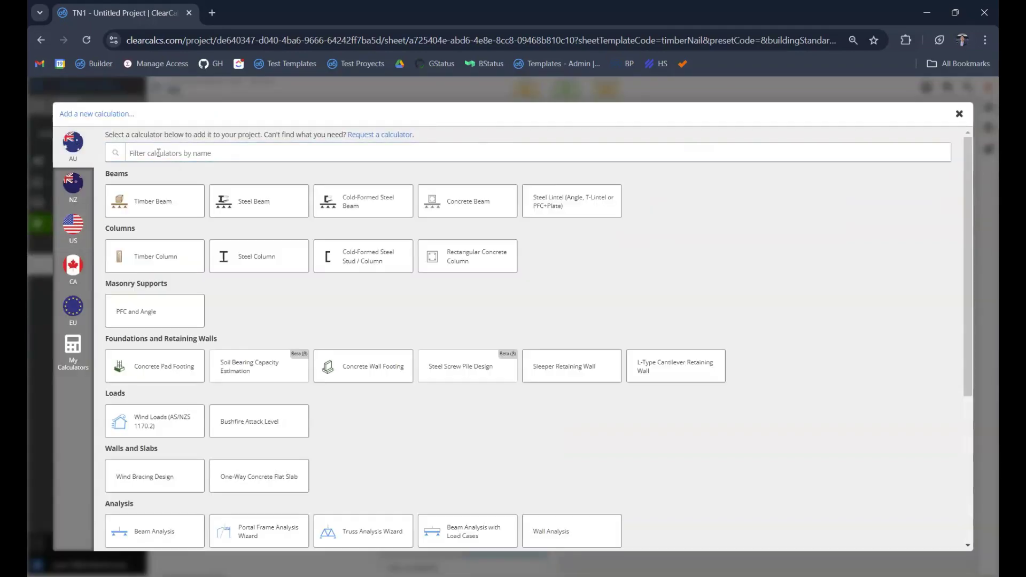
pyautogui.write('nail')
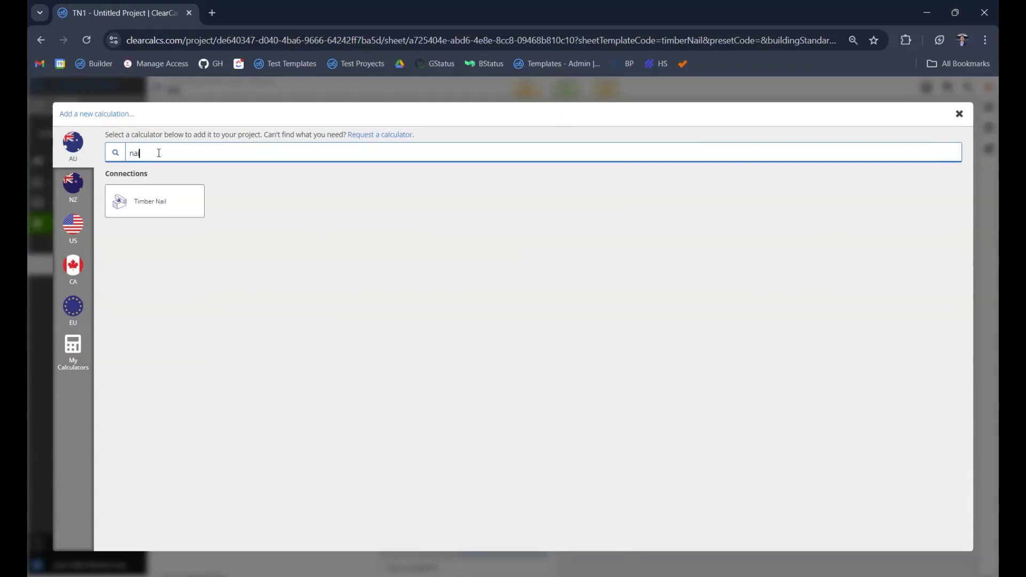
pyautogui.click(169, 202)
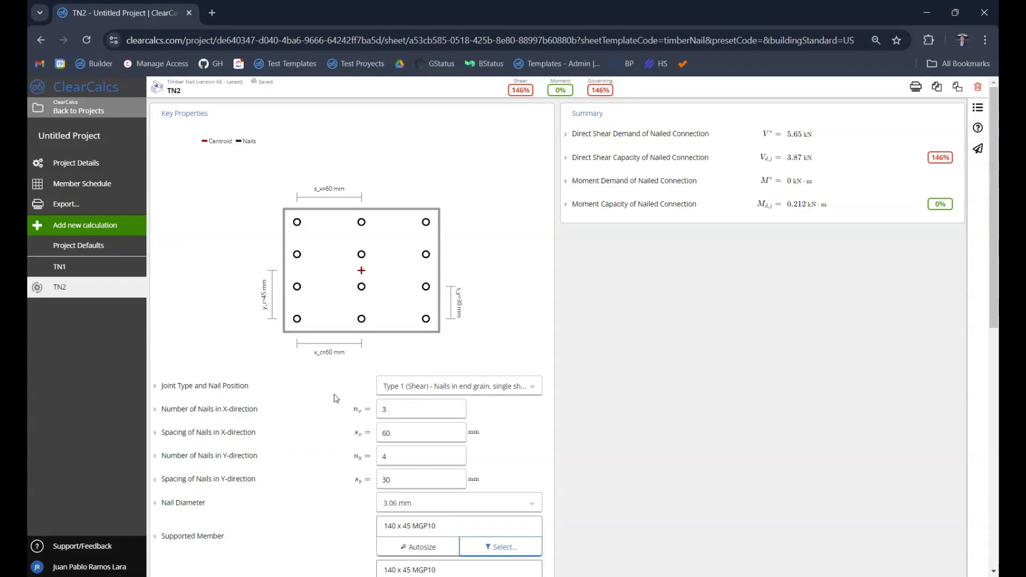
# - Read the description of the Joint Type and Nail Position setting, covering end grain capacity and Type 1 and Type 2 joints
pyautogui.click(421, 390)
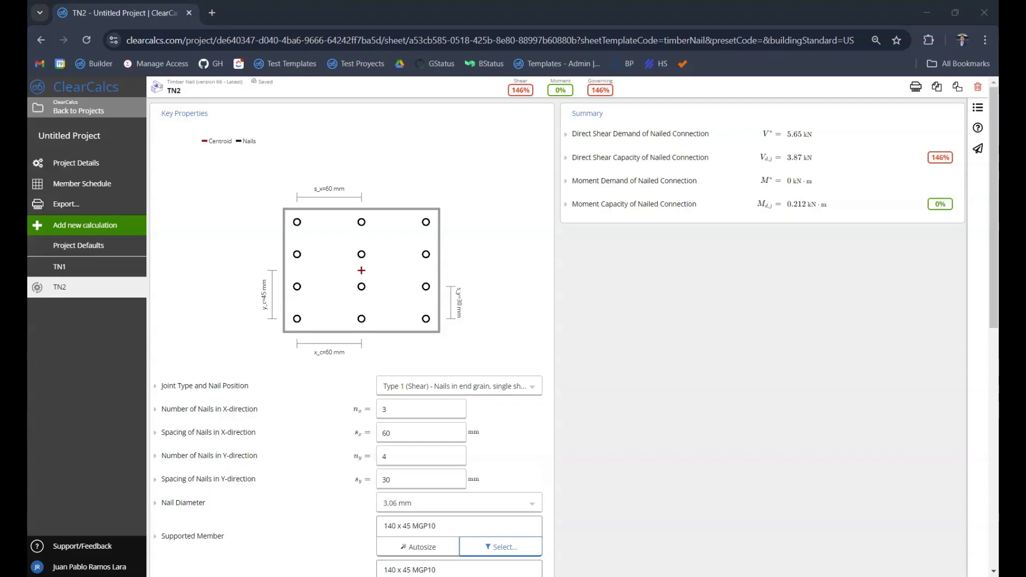
pyautogui.click(231, 387)
pyautogui.scroll(-2, 231, 387)
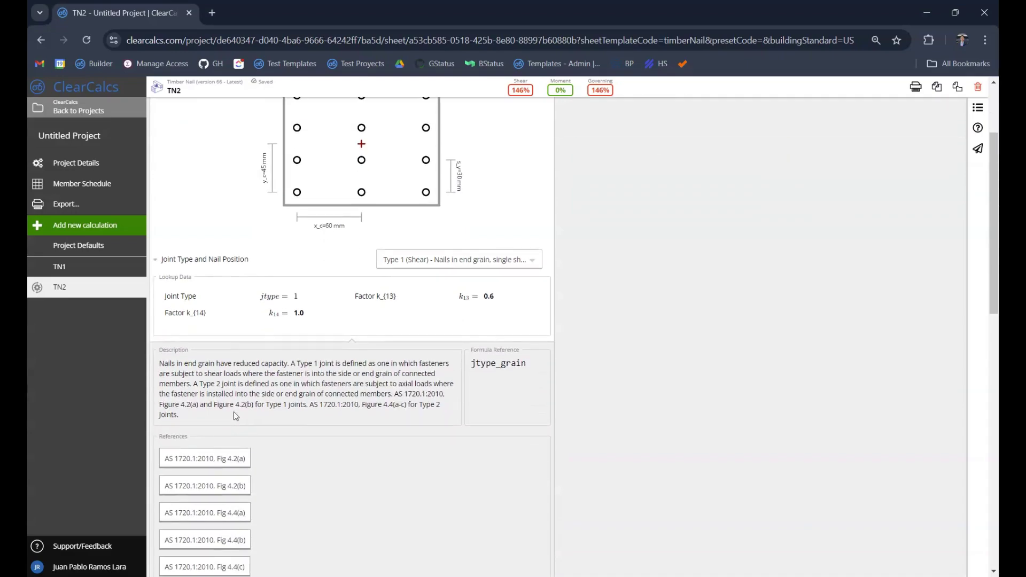
pyautogui.moveTo(199, 364); pyautogui.dragTo(180, 416)
pyautogui.click(294, 420)
pyautogui.moveTo(294, 419); pyautogui.dragTo(199, 363)
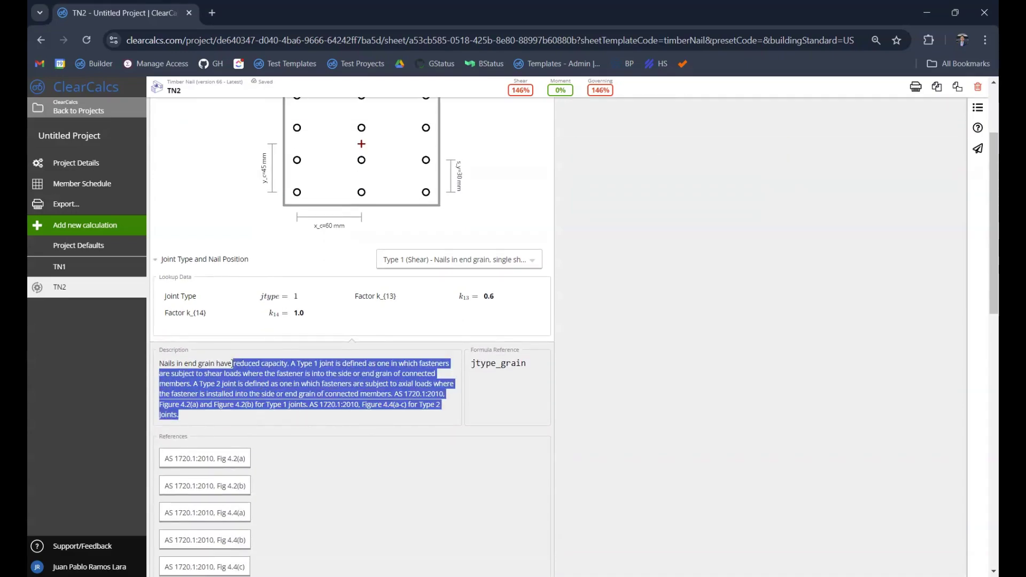
pyautogui.scroll(-2, 197, 355)
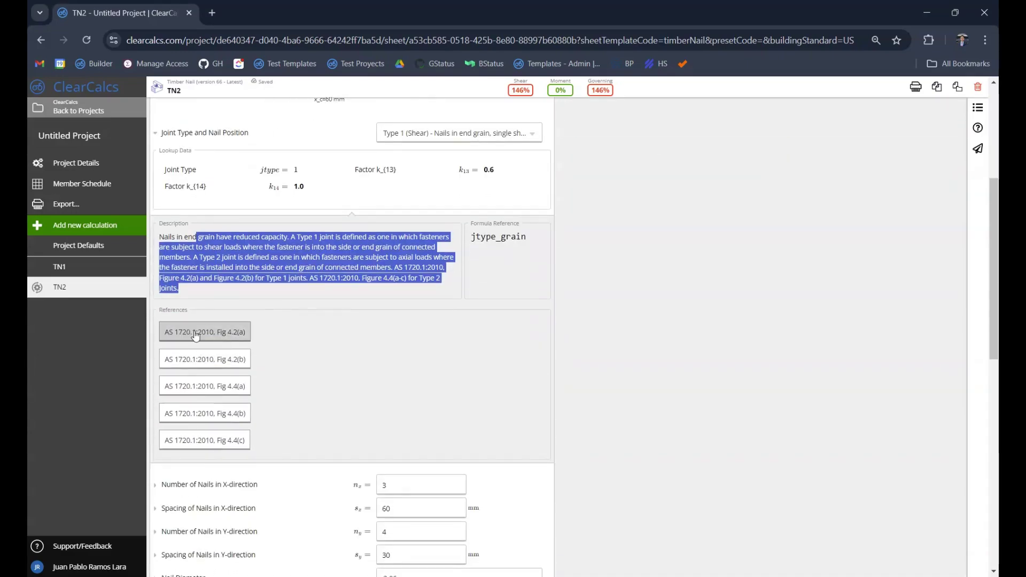
# - View the AS 1720.1:2010 Fig 4.2(a) and Fig 4.2(b) references for the joint type, and collapse its details
pyautogui.click(206, 331)
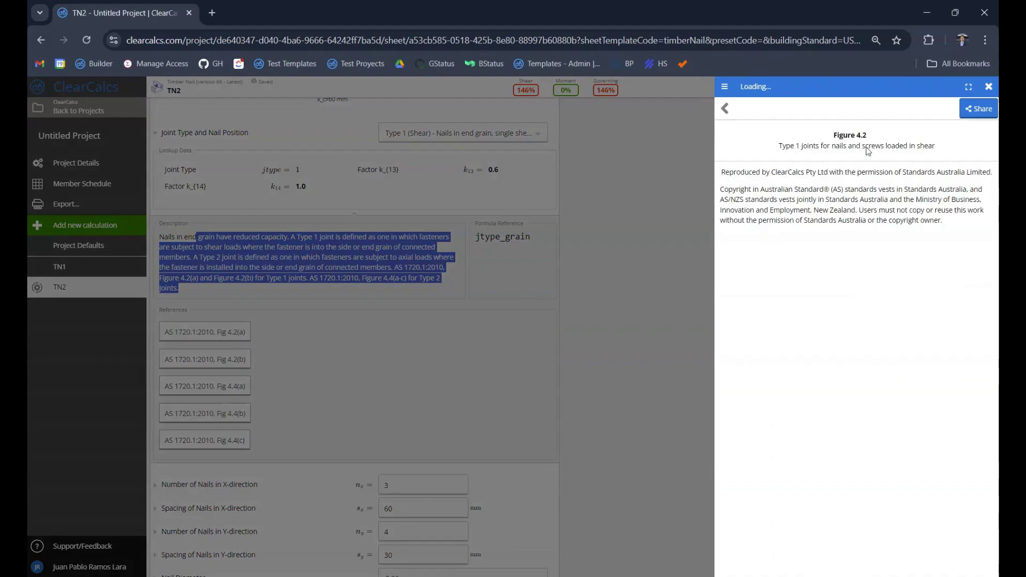
pyautogui.click(534, 330)
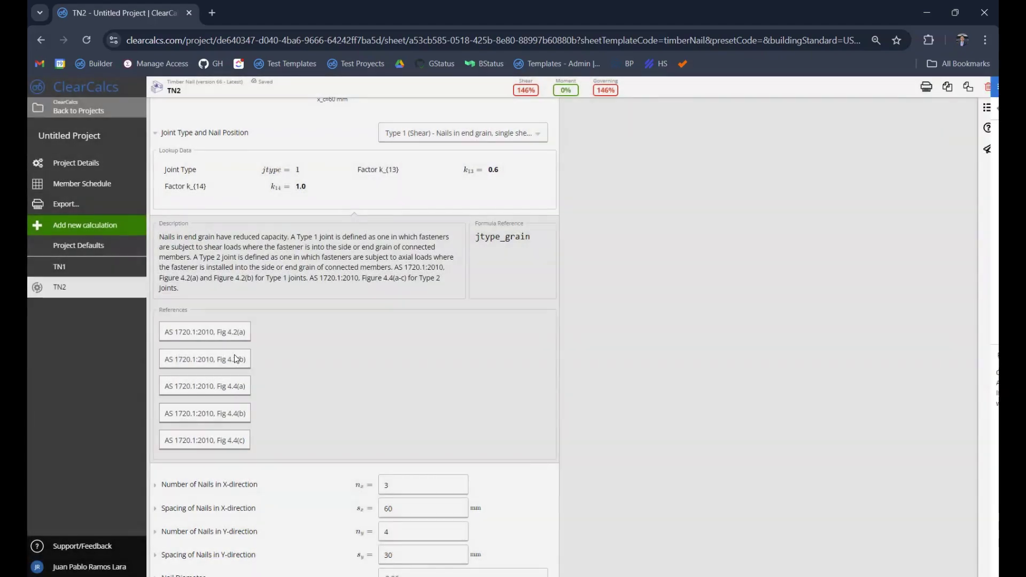
pyautogui.click(233, 360)
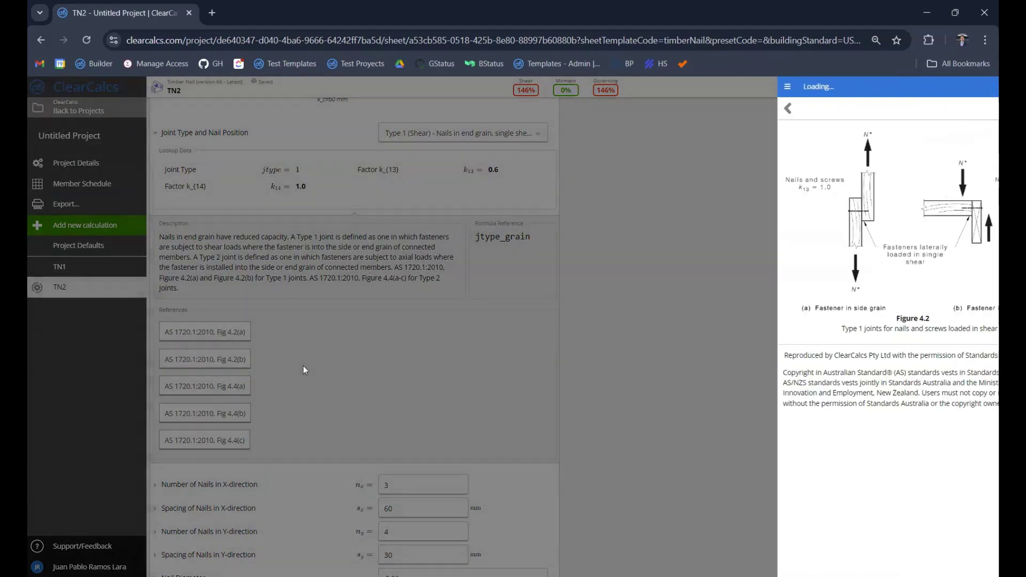
pyautogui.click(303, 365)
pyautogui.click(205, 133)
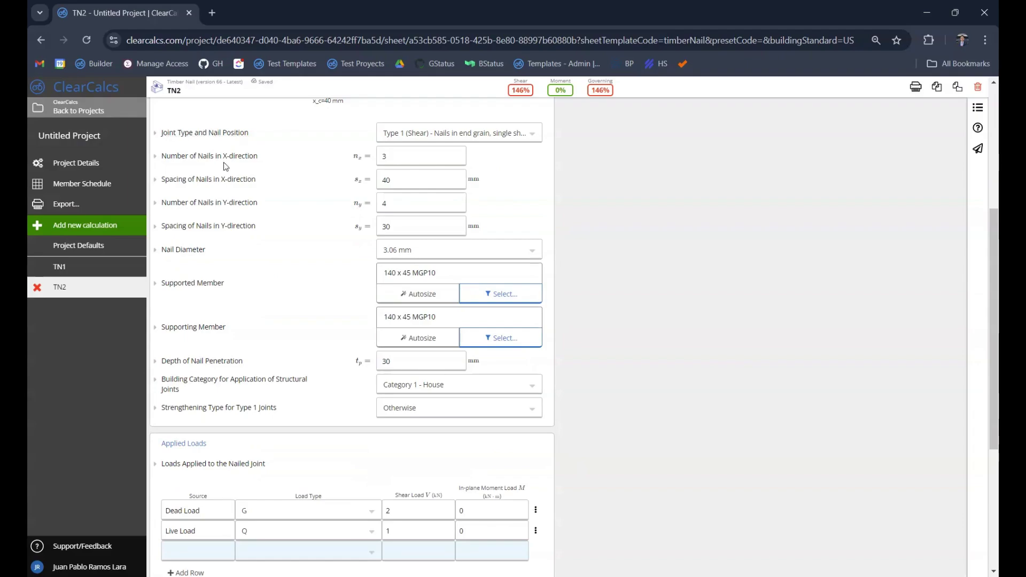
# - Set the number of nails in the X-direction to 4 and their spacing to 30 mm
pyautogui.click(405, 165)
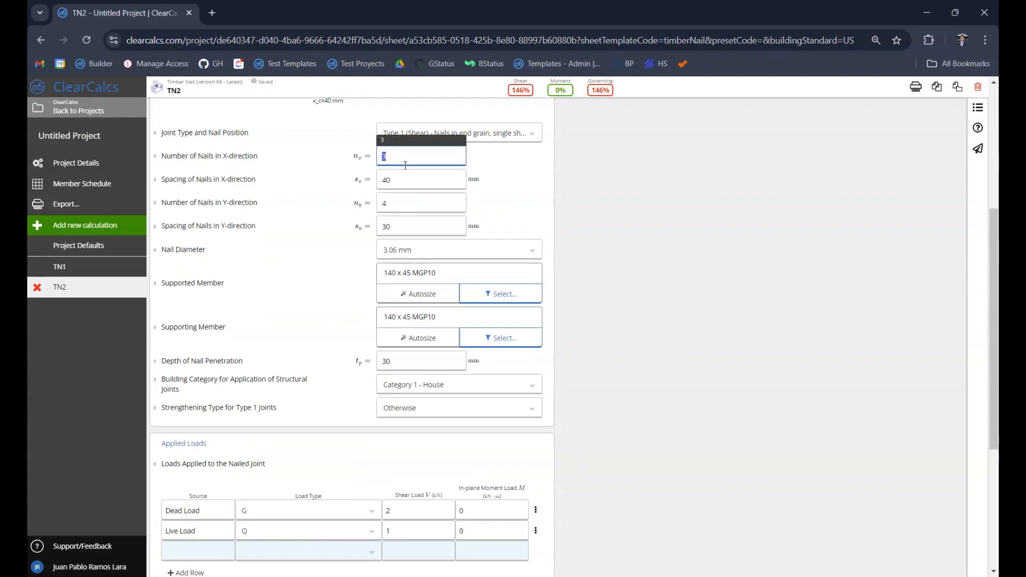
pyautogui.scroll(4, 422, 213)
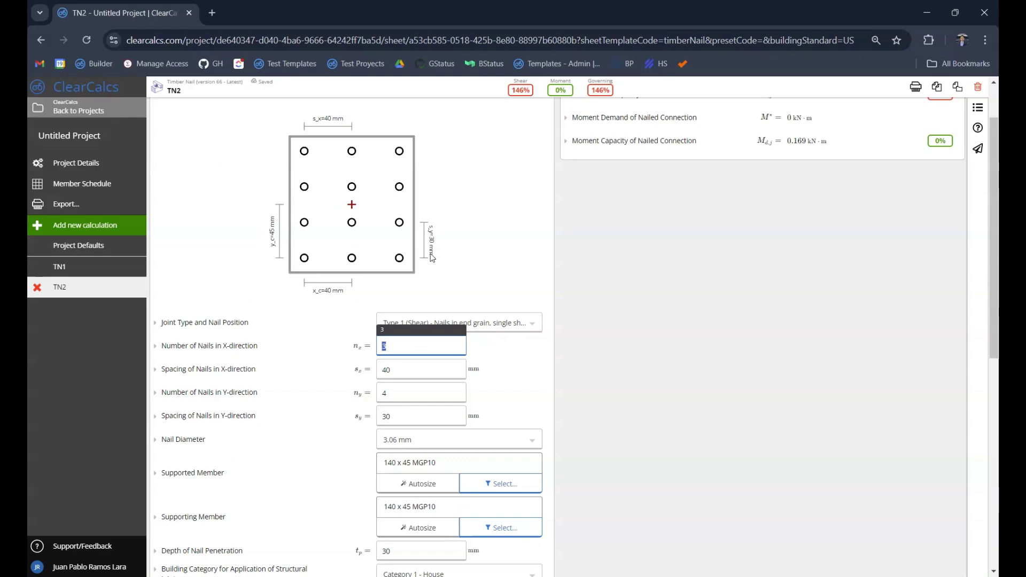
pyautogui.write('4')
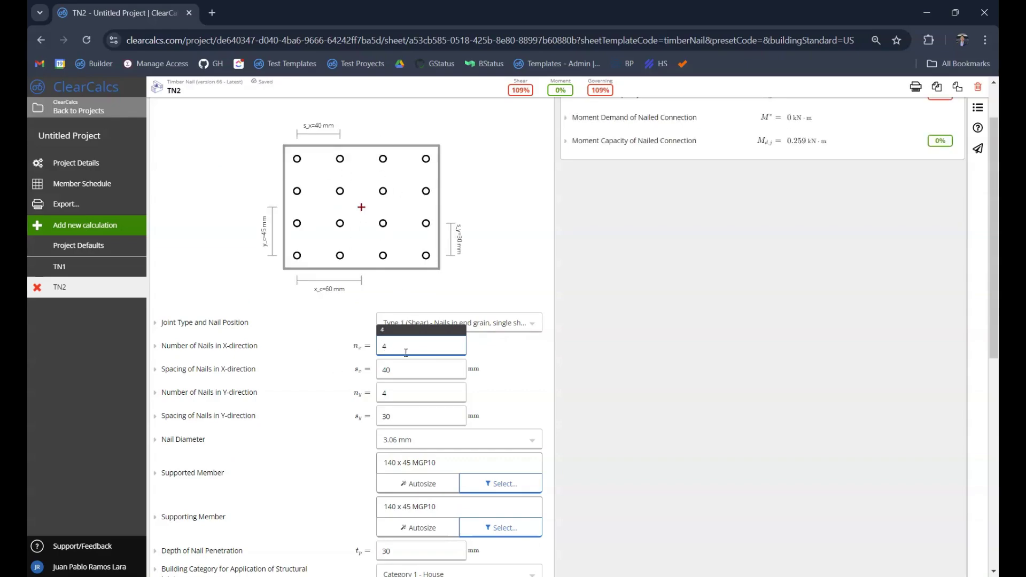
pyautogui.click(437, 373)
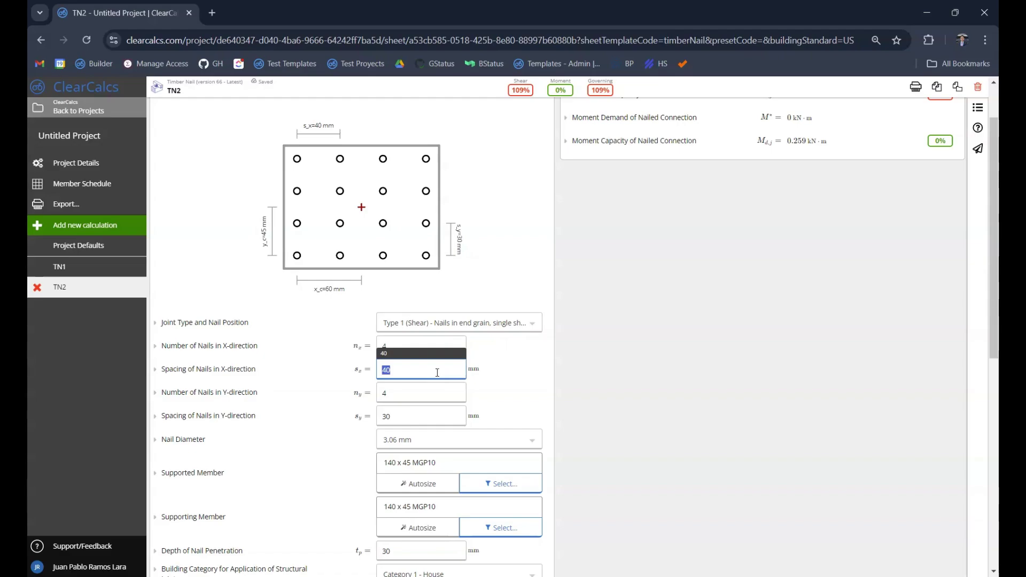
pyautogui.write('30')
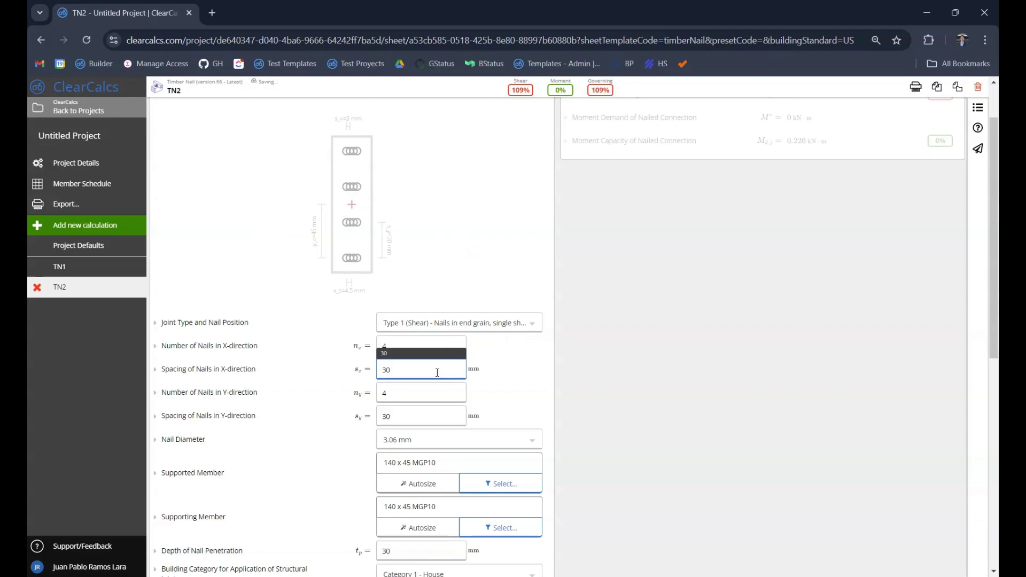
pyautogui.press('Tab')
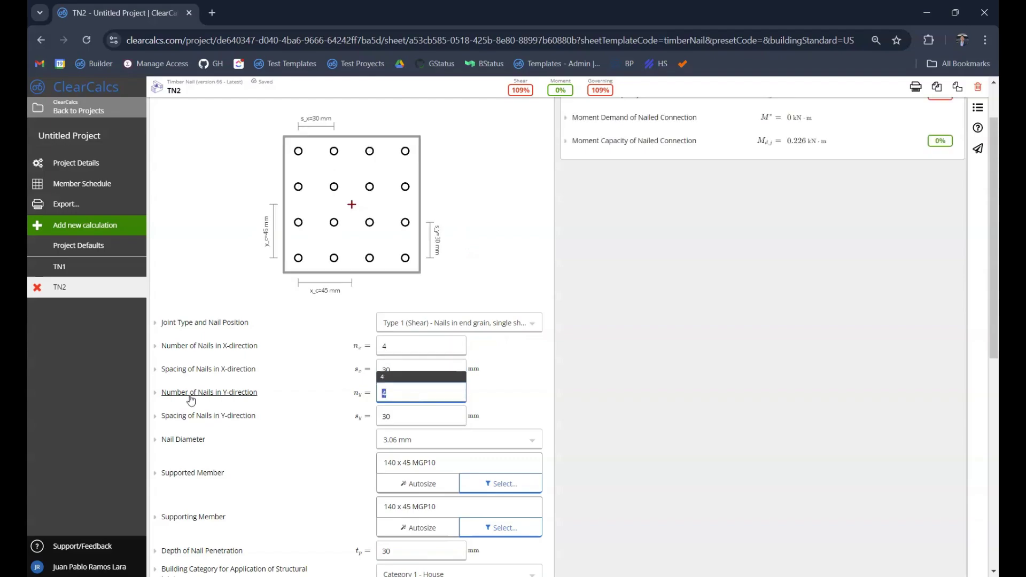
# - Set the number of nails in the Y-direction to 5
pyautogui.click(419, 393)
pyautogui.press('BackSpace')
pyautogui.write('5')
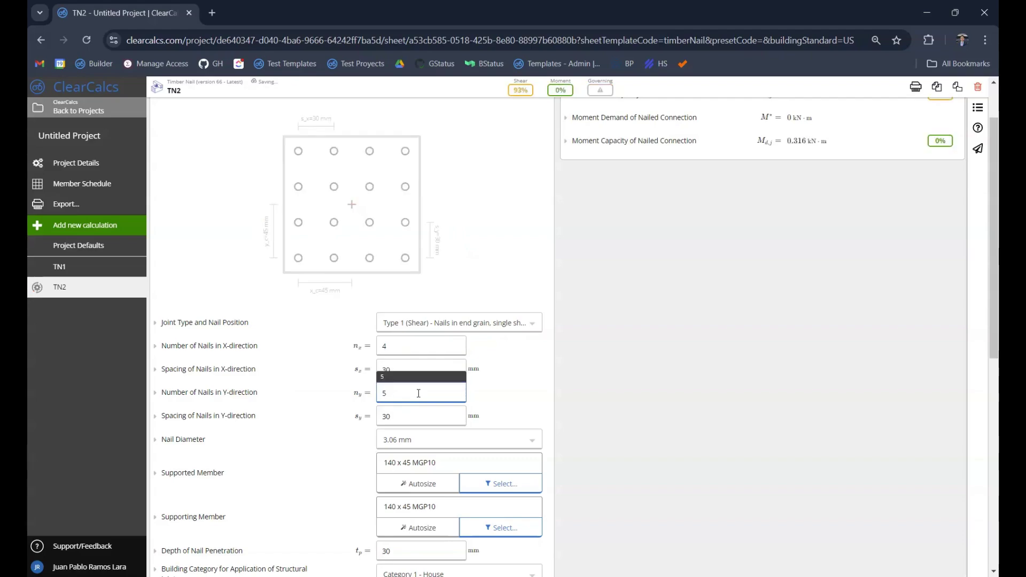
# - Change the nail diameter to 5 mm
pyautogui.scroll(-1, 425, 384)
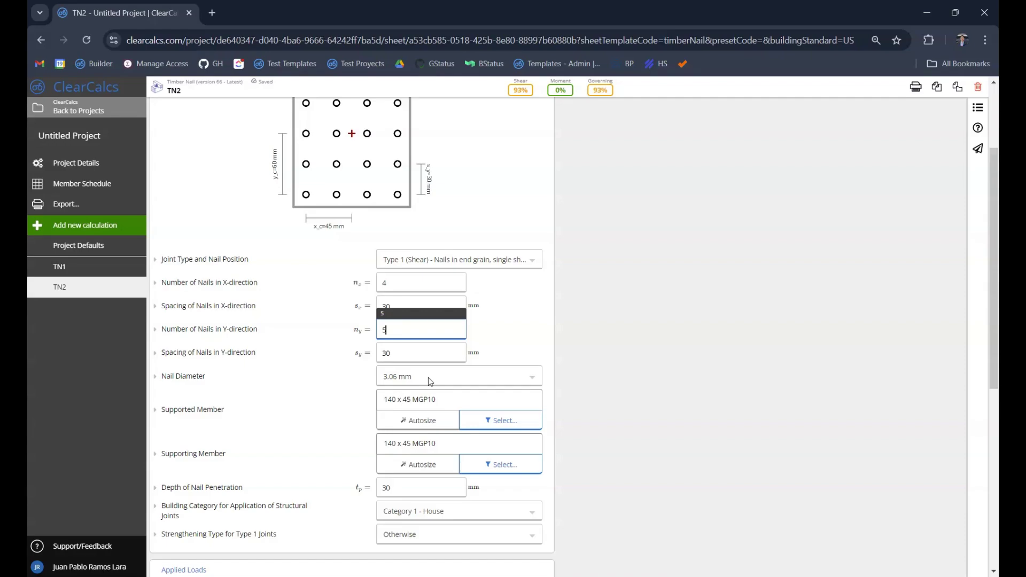
pyautogui.click(428, 377)
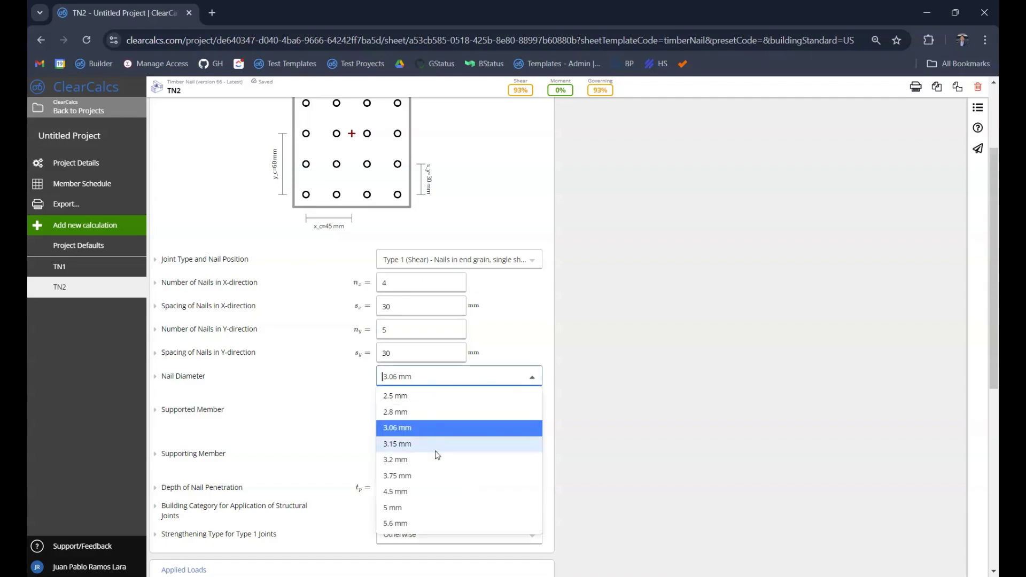
pyautogui.click(425, 507)
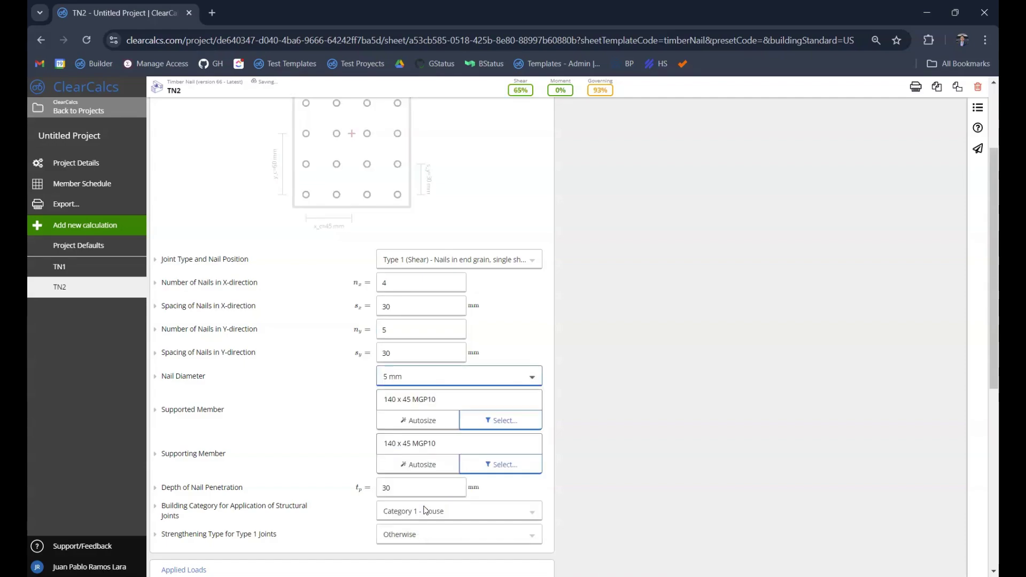
pyautogui.click(611, 350)
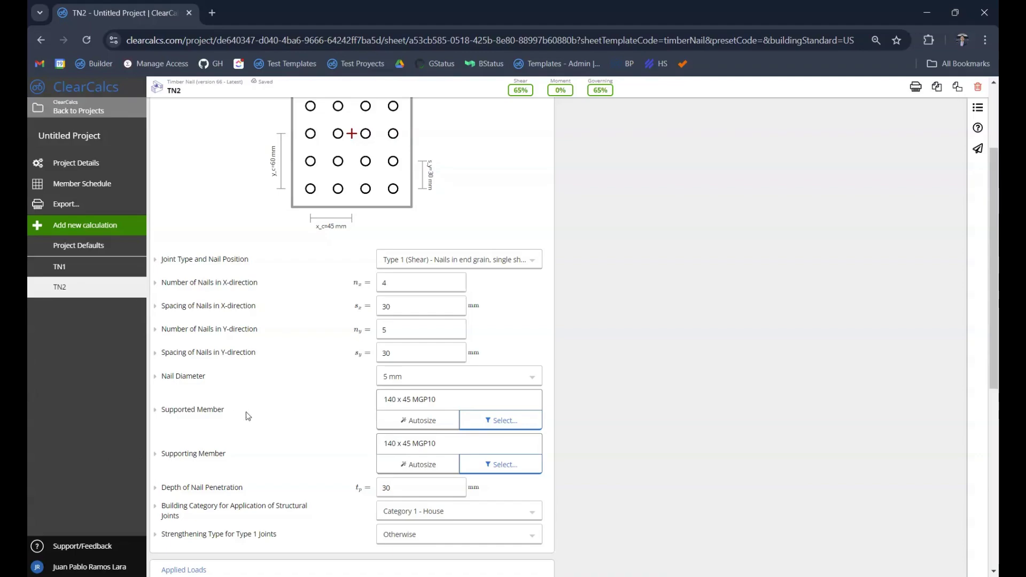
# - Filter the supported member options to Hardwood and choose 175 x 38 F7 unseasoned, Red Gum
pyautogui.click(396, 406)
pyautogui.scroll(-15, 397, 409)
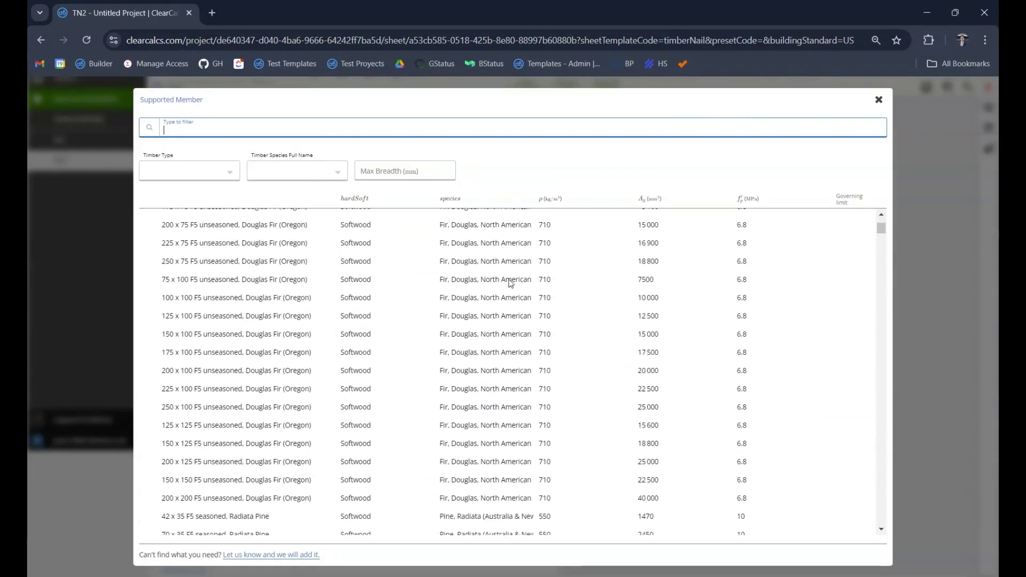
pyautogui.scroll(-2, 511, 283)
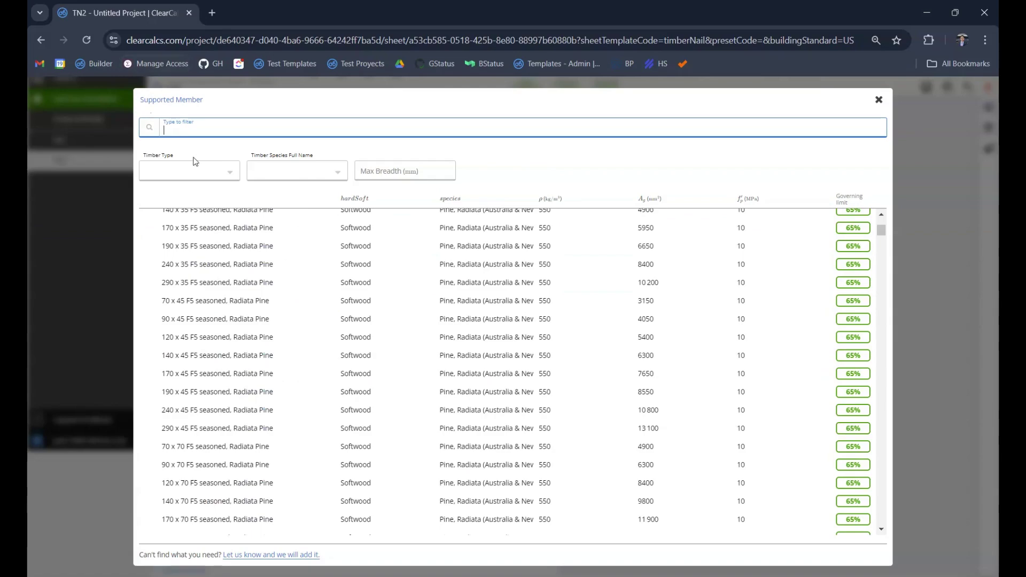
pyautogui.click(161, 166)
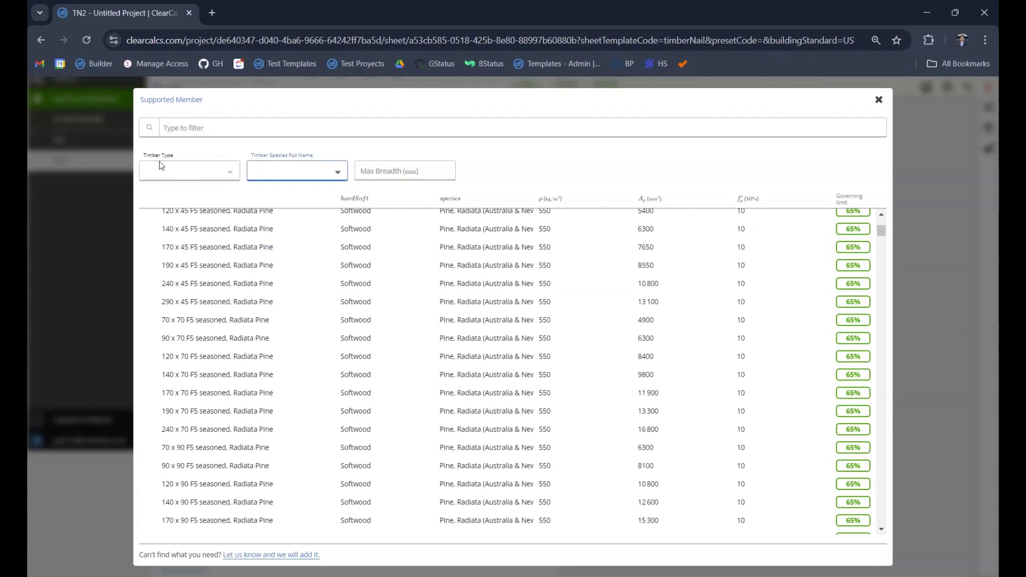
pyautogui.click(170, 168)
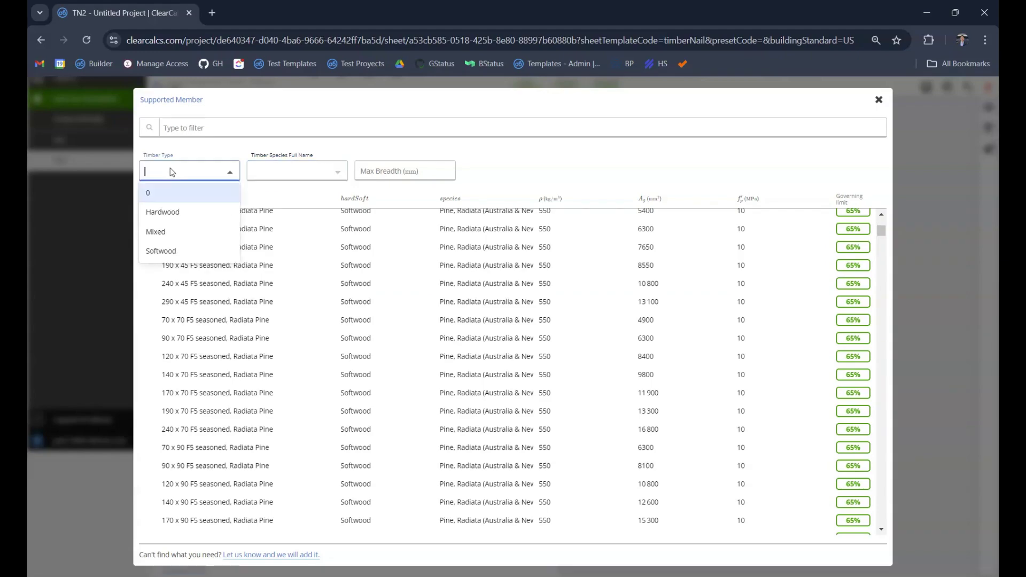
pyautogui.click(176, 211)
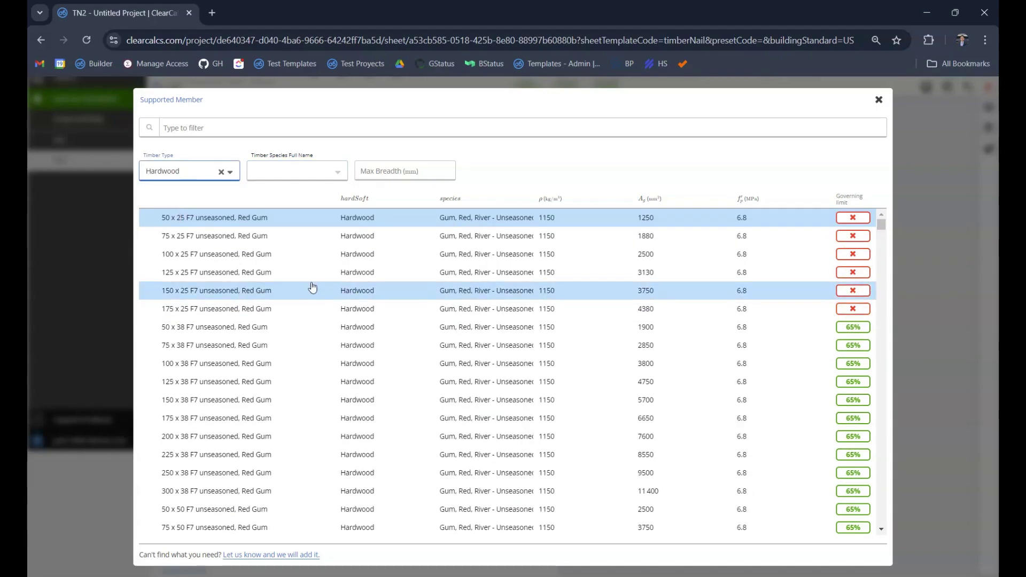
pyautogui.click(235, 418)
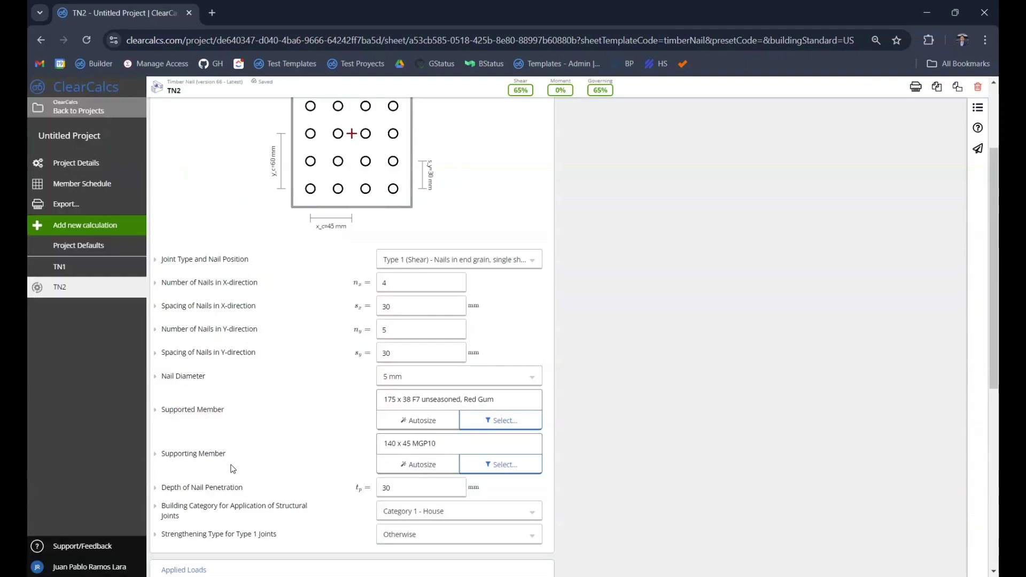
# - Choose 175 x 50 F4 unseasoned, White Cypress as the supporting member
pyautogui.click(387, 444)
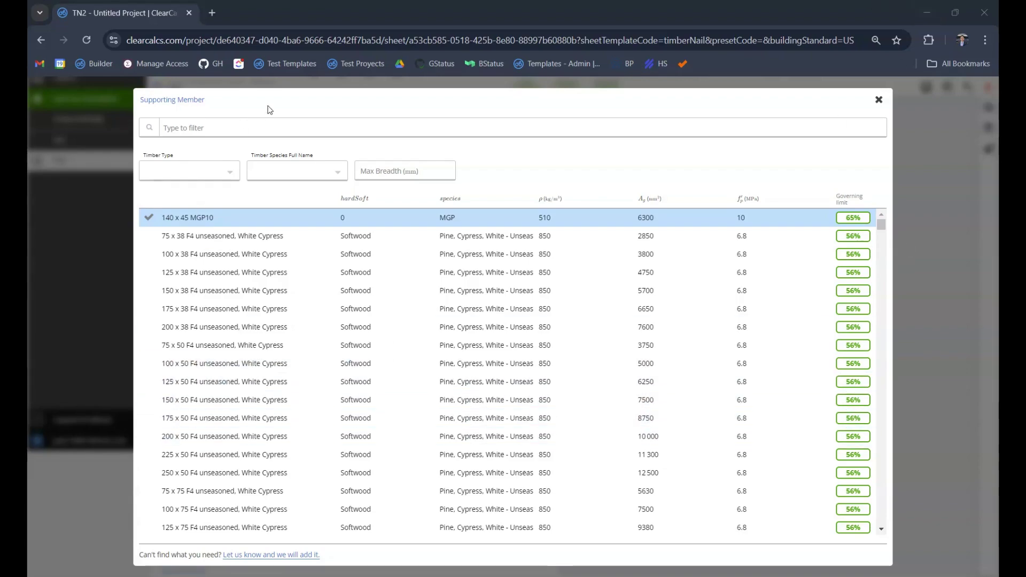
pyautogui.click(294, 418)
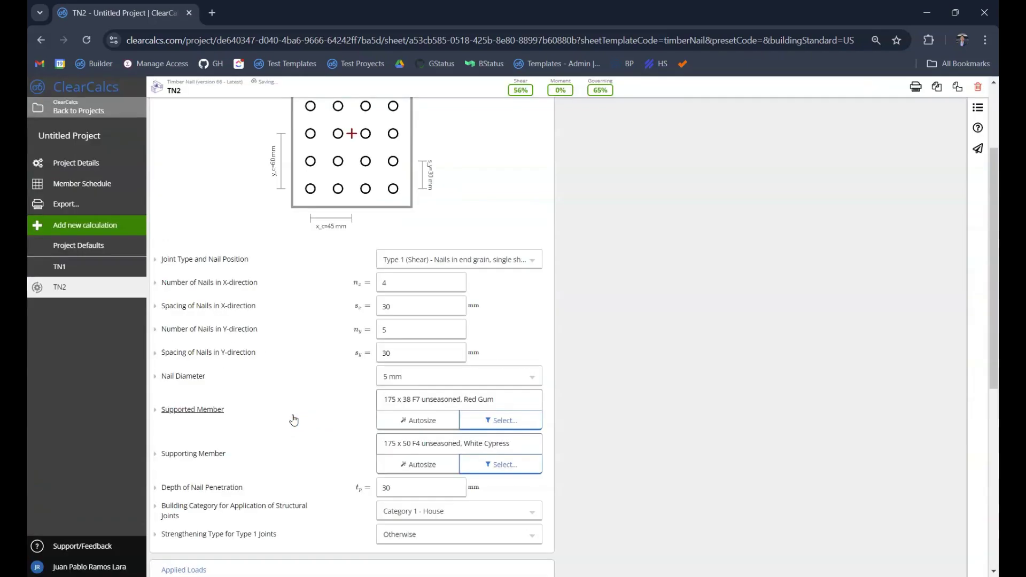
# - Check the capacity factor and description behind the Building Category for Application of Structural Joints, and collapse the details
pyautogui.scroll(-1, 416, 390)
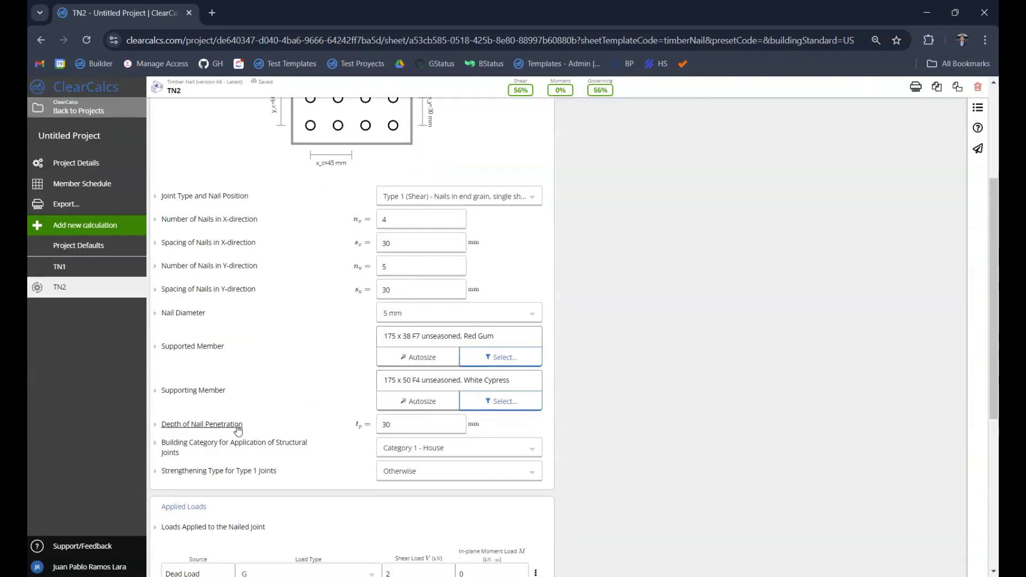
pyautogui.scroll(-1, 237, 434)
pyautogui.click(185, 389)
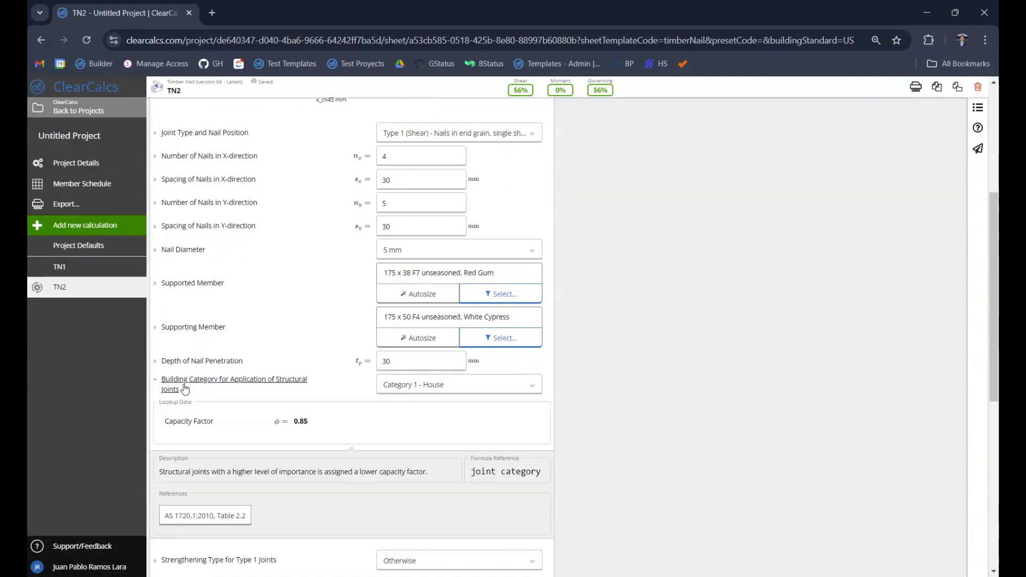
pyautogui.click(185, 389)
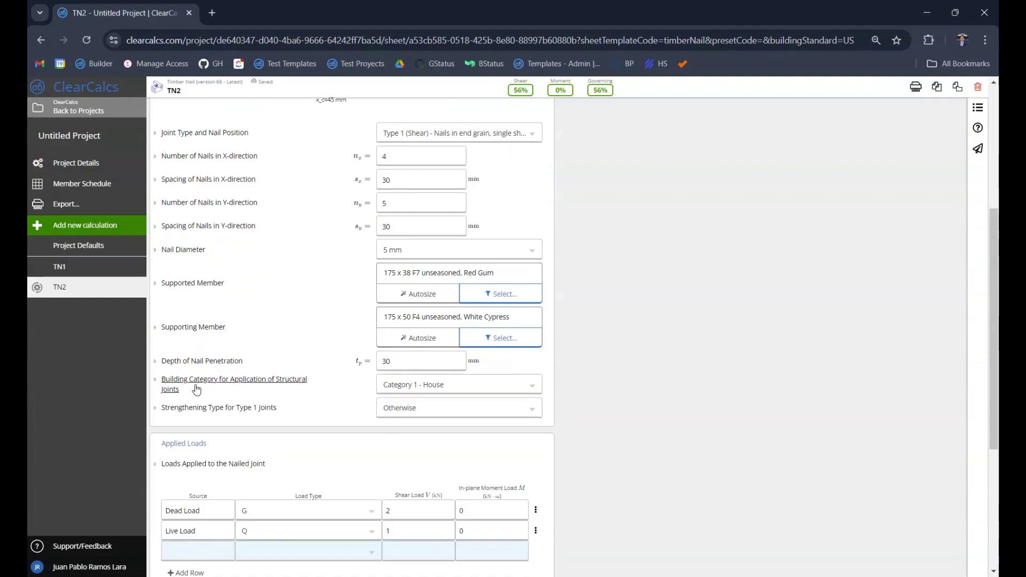
# - Review the building category and Type 1 joint strengthening options, and check the strengthening type's lookup data and reference
pyautogui.click(415, 386)
pyautogui.click(408, 410)
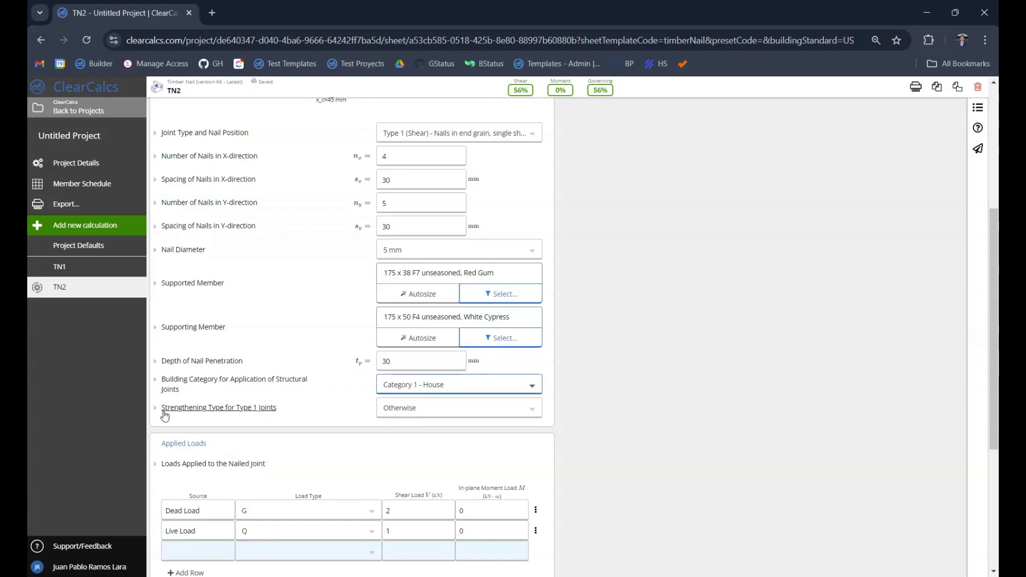
pyautogui.scroll(-3, 176, 412)
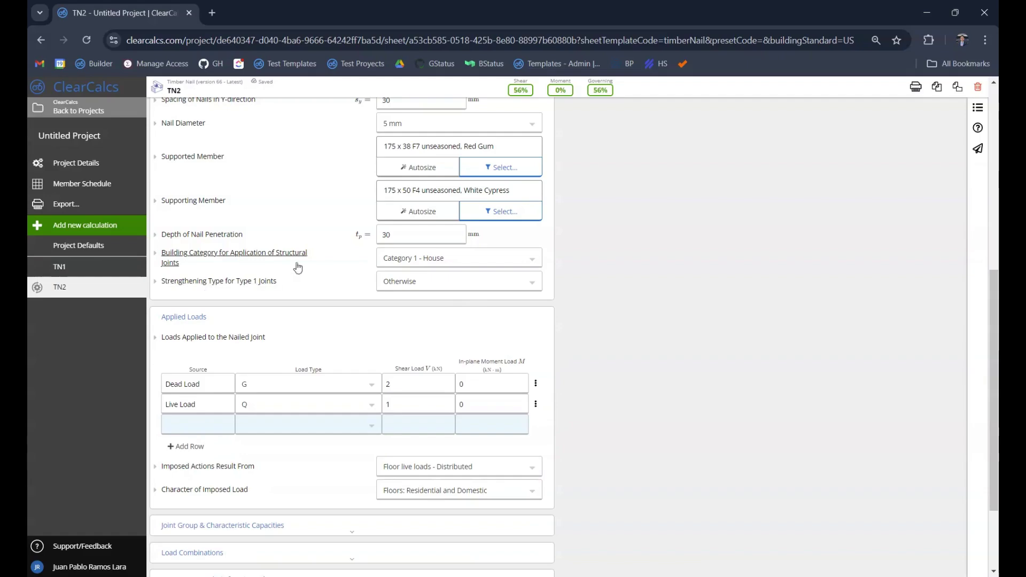
pyautogui.click(395, 289)
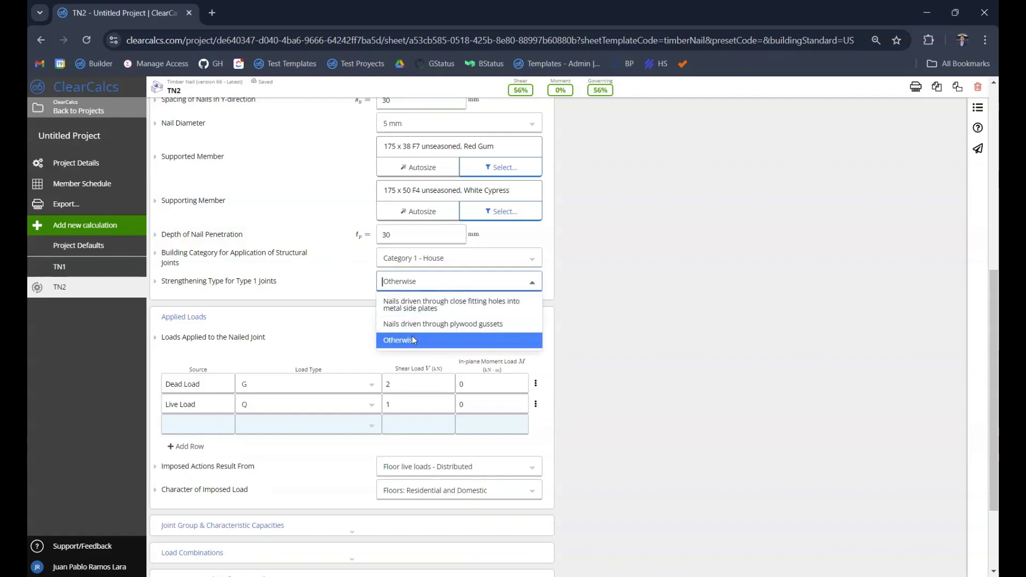
pyautogui.click(280, 284)
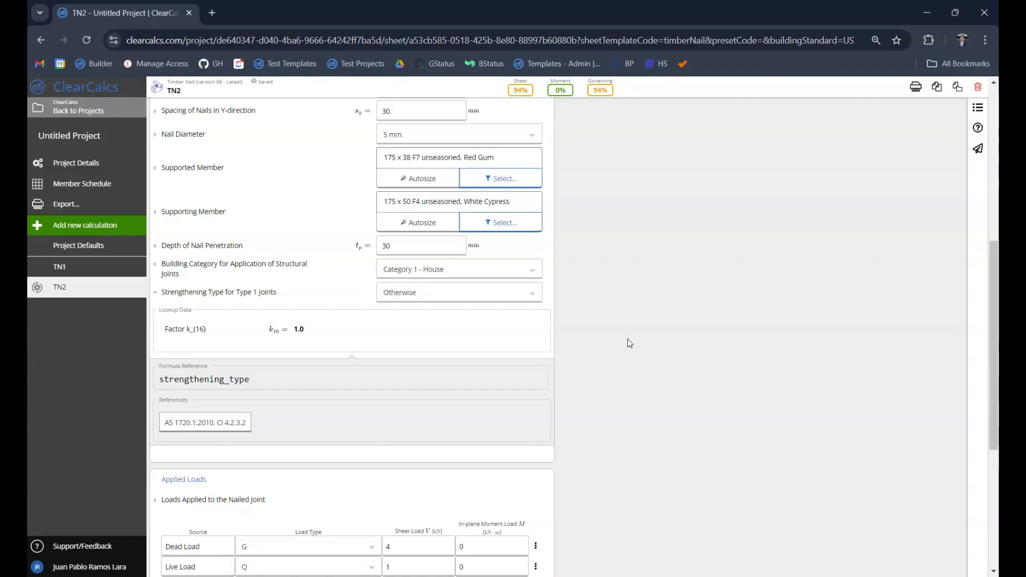
pyautogui.click(241, 292)
pyautogui.scroll(-1, 229, 251)
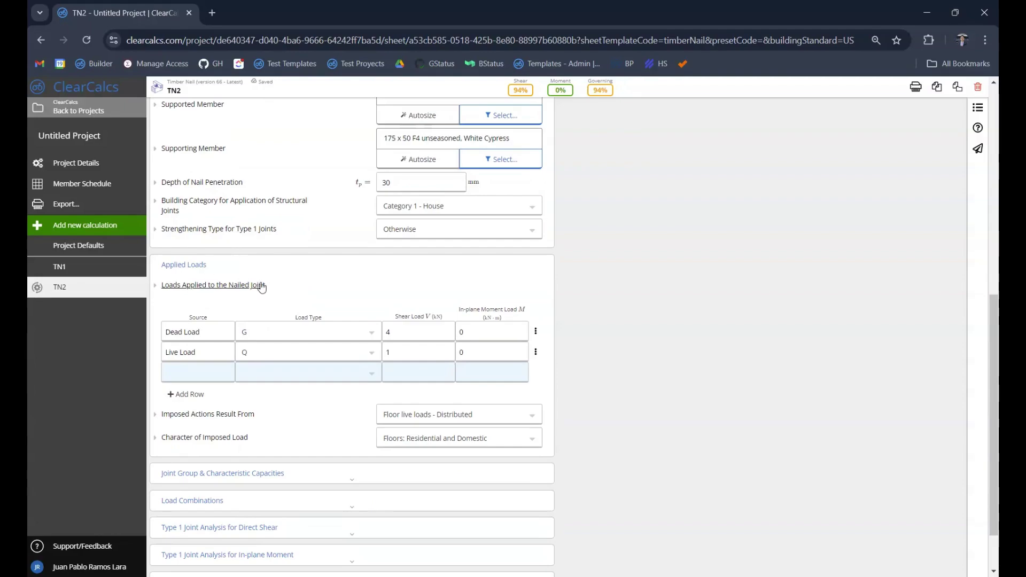
# - Rename the Dead Load source in the applied loads table to DL
pyautogui.click(218, 331)
pyautogui.scroll(-1, 218, 330)
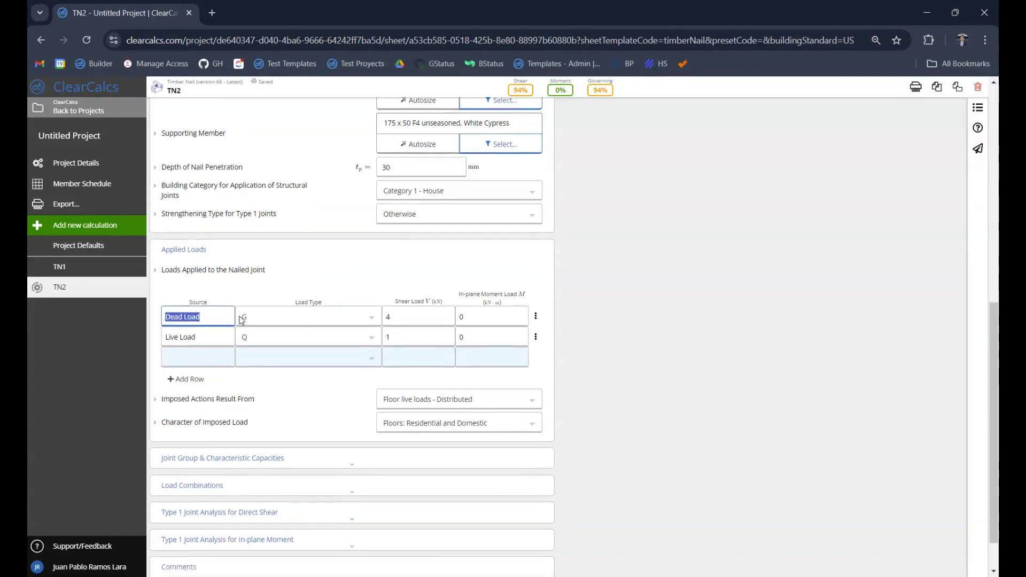
pyautogui.click(214, 267)
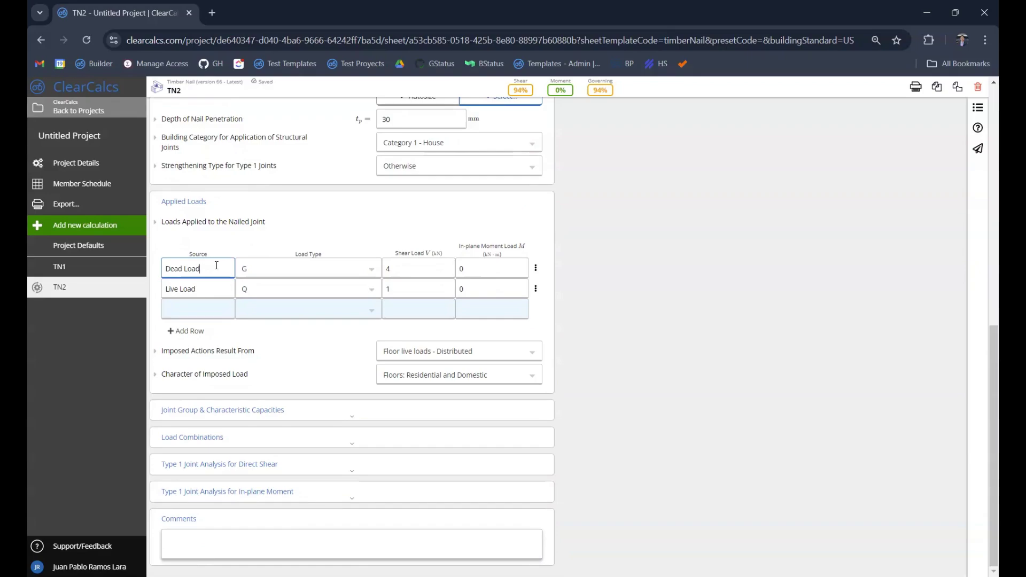
pyautogui.moveTo(216, 266); pyautogui.dragTo(165, 270)
pyautogui.write('DL')
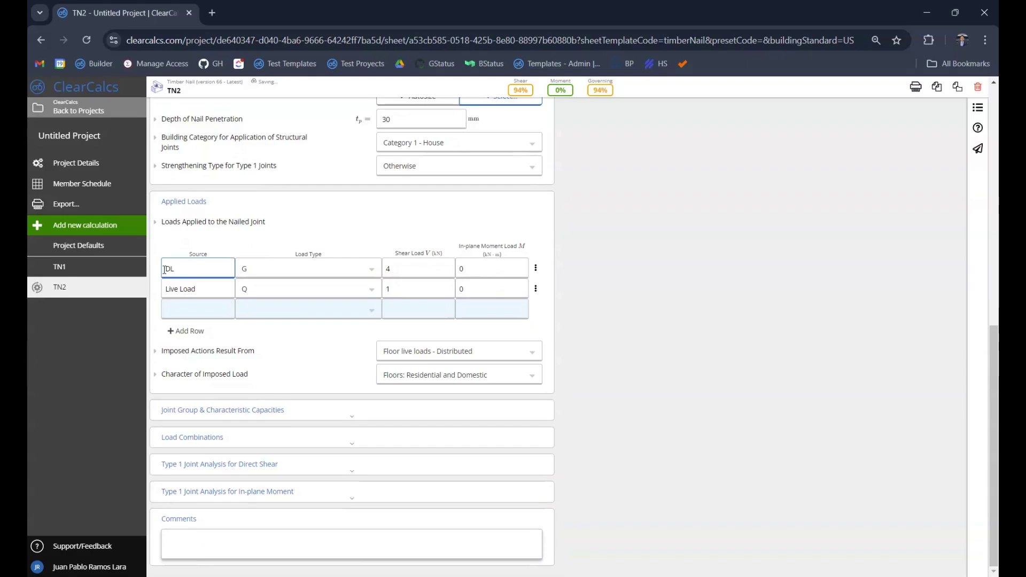
# - Check the load types available for the DL row and its shear and in-plane moment load fields
pyautogui.click(283, 262)
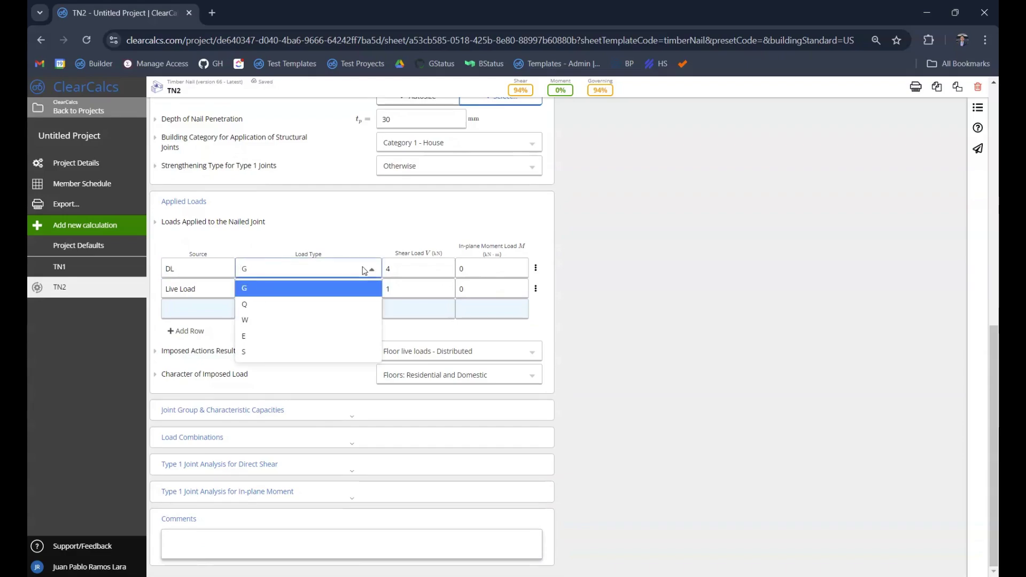
pyautogui.click(398, 270)
pyautogui.click(420, 227)
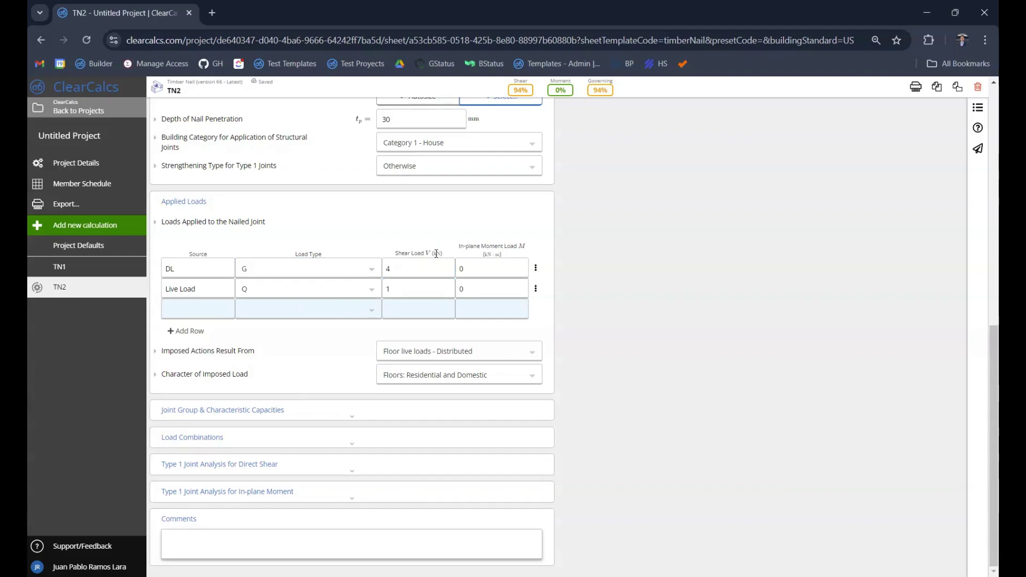
pyautogui.click(489, 266)
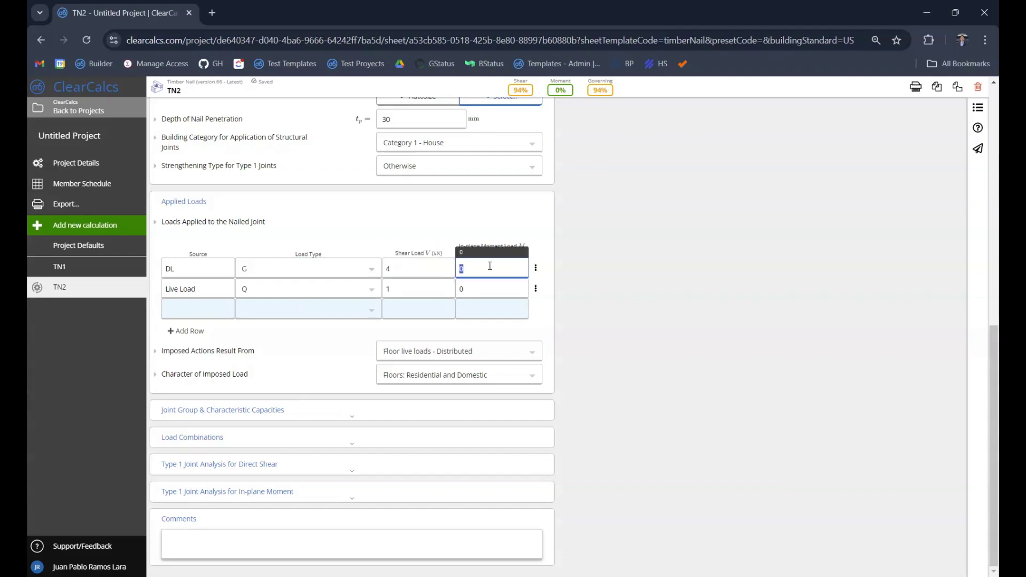
pyautogui.click(495, 233)
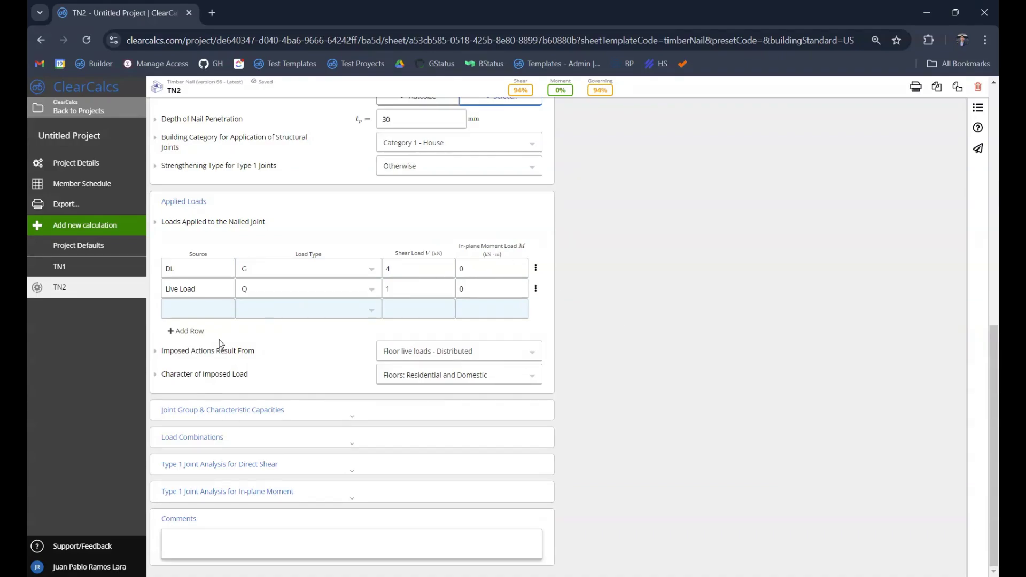
# - Check the lookup data and descriptions behind Imposed Actions Result From and Character of Imposed Load, and collapse both
pyautogui.click(228, 352)
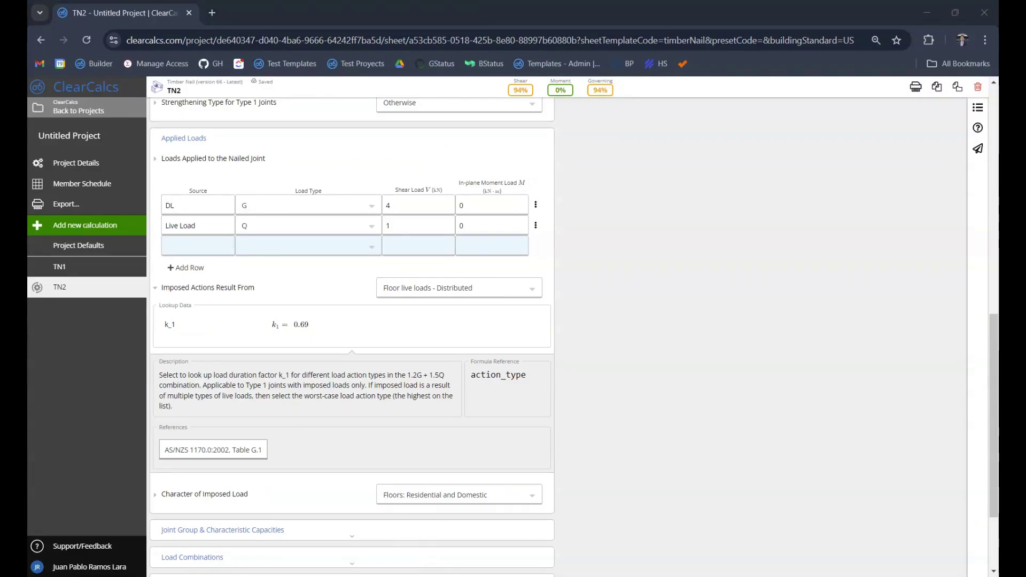
pyautogui.click(192, 382)
pyautogui.click(207, 288)
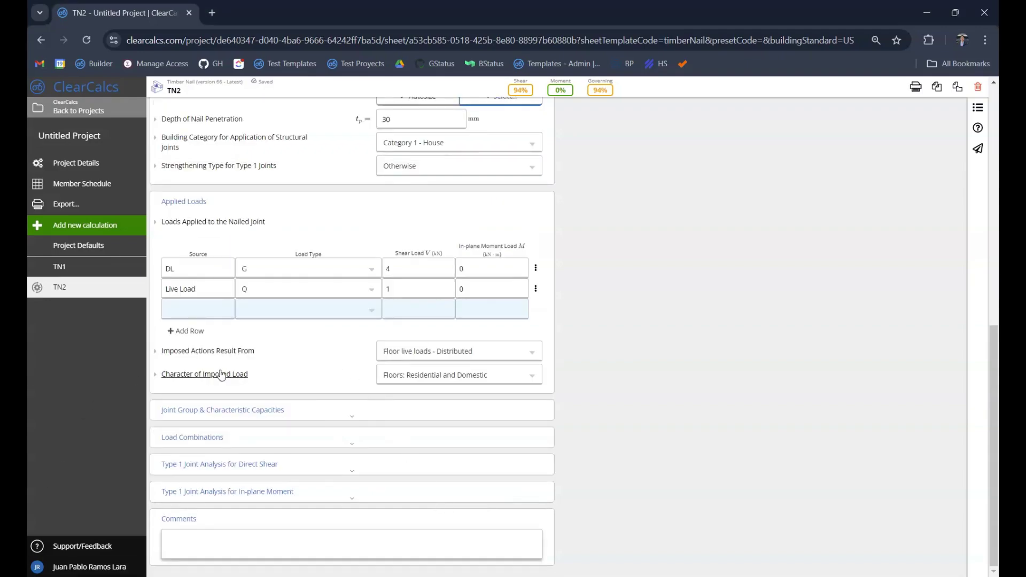
pyautogui.click(242, 375)
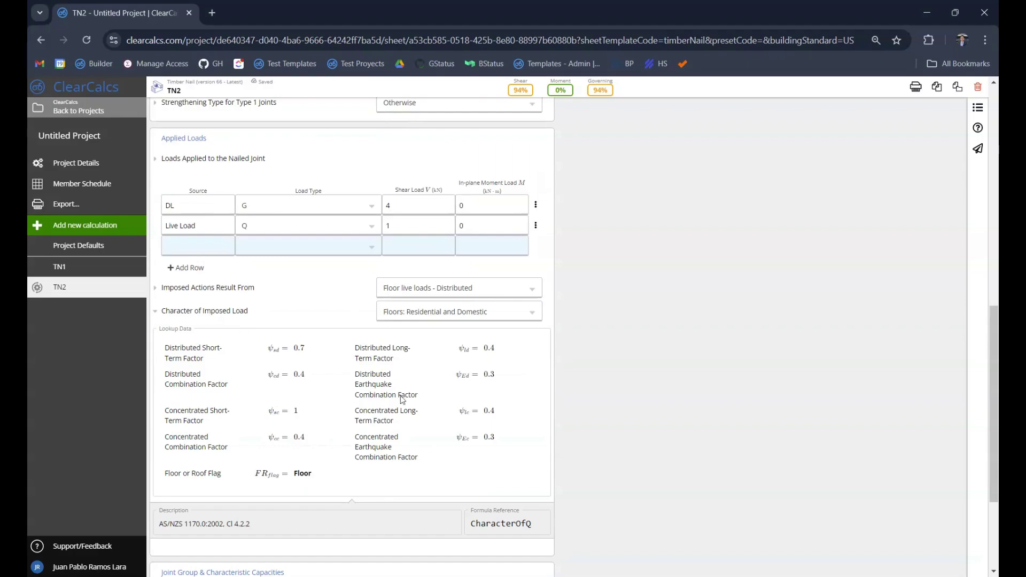
pyautogui.click(235, 311)
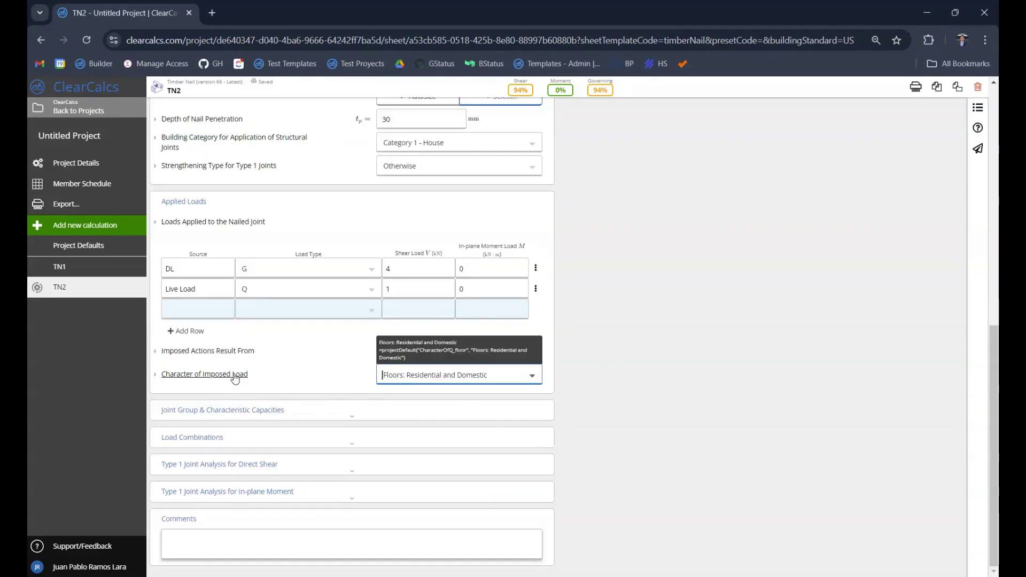
# - Expand Joint Group & Characteristic Capacities and set the Controlling Joint Group to J6
pyautogui.click(242, 409)
pyautogui.scroll(-1, 243, 353)
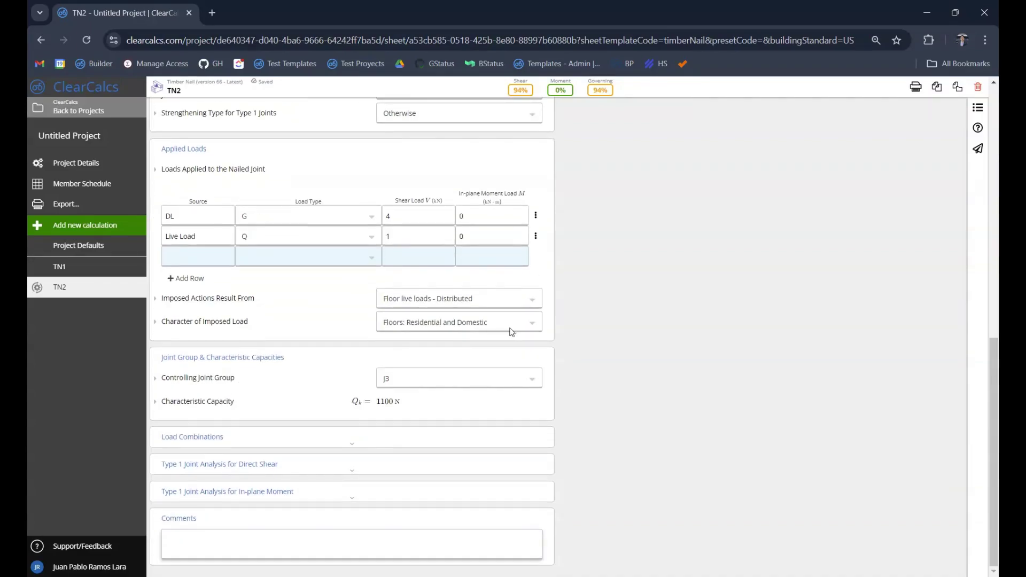
pyautogui.click(422, 384)
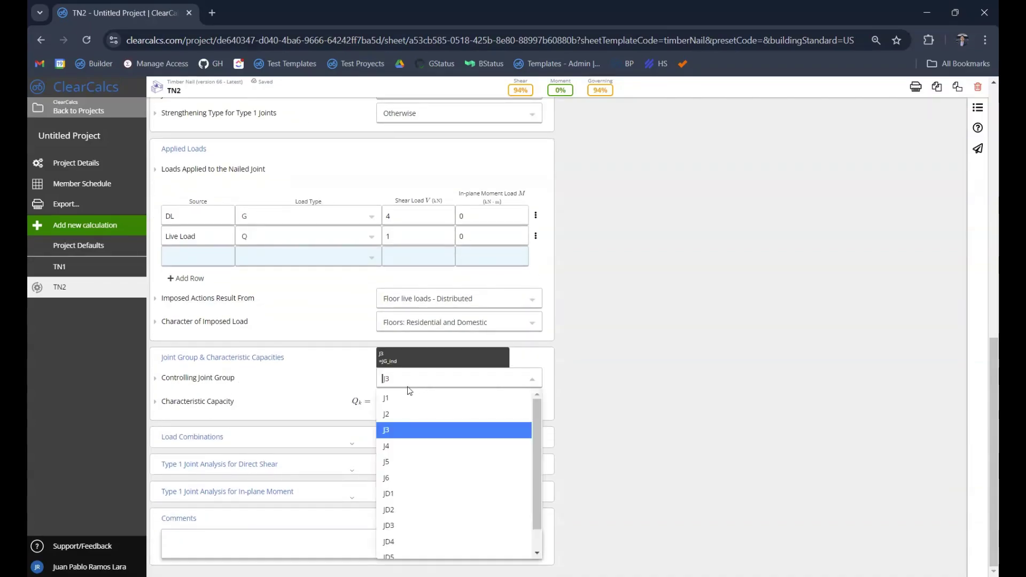
pyautogui.click(415, 481)
# - Read the Characteristic Capacity description, references and equation, and collapse the details
pyautogui.click(215, 407)
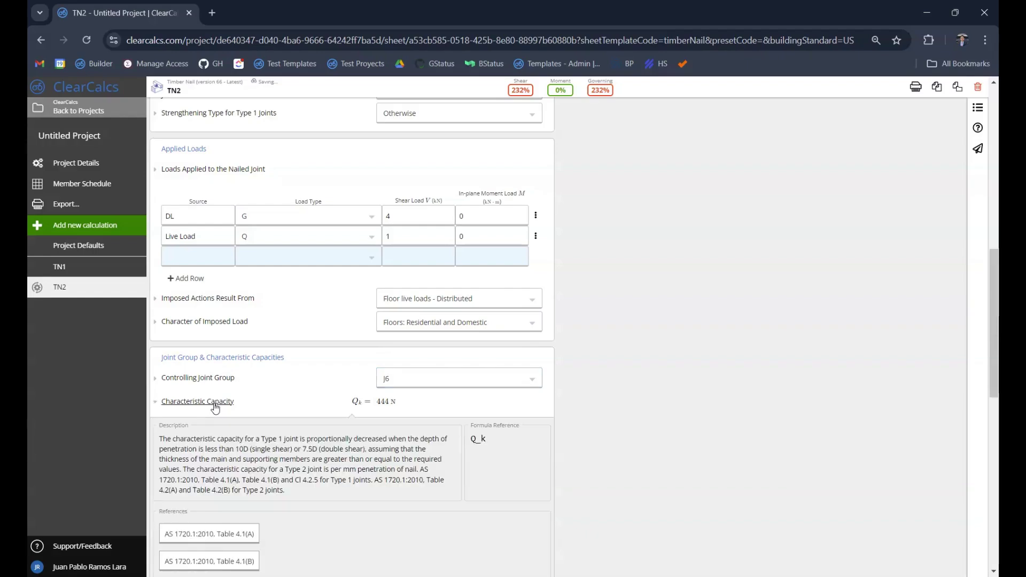
pyautogui.scroll(-3, 213, 407)
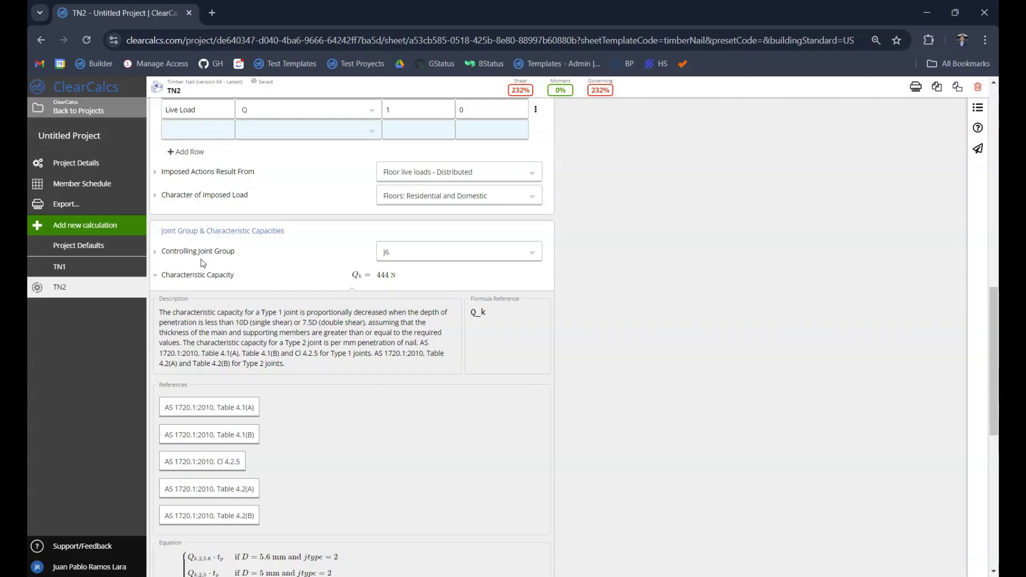
pyautogui.click(208, 275)
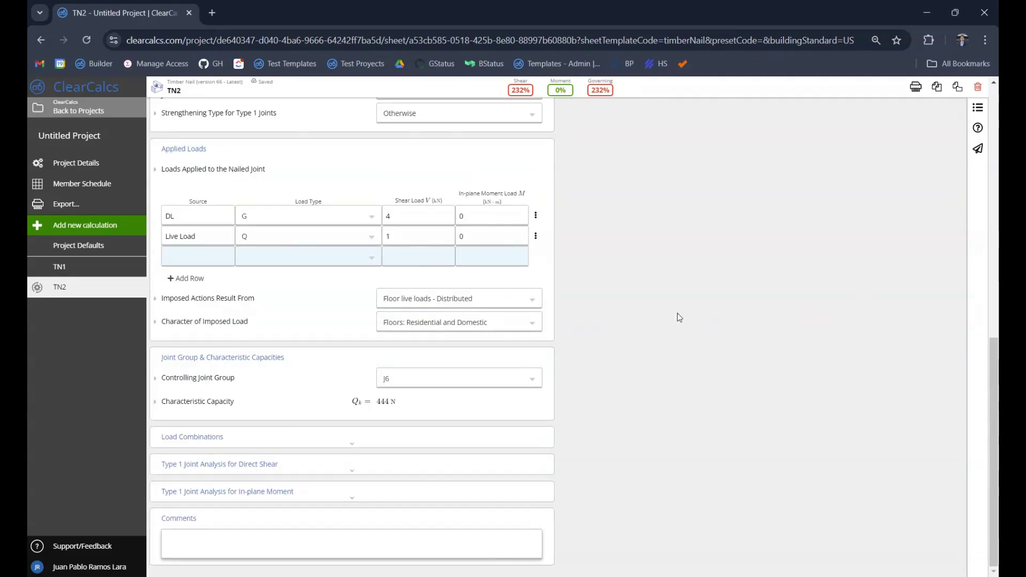
# - Expand and review the Load Combinations and the Type 1 Joint Analysis results for Direct Shear and In-plane Moment
pyautogui.click(199, 437)
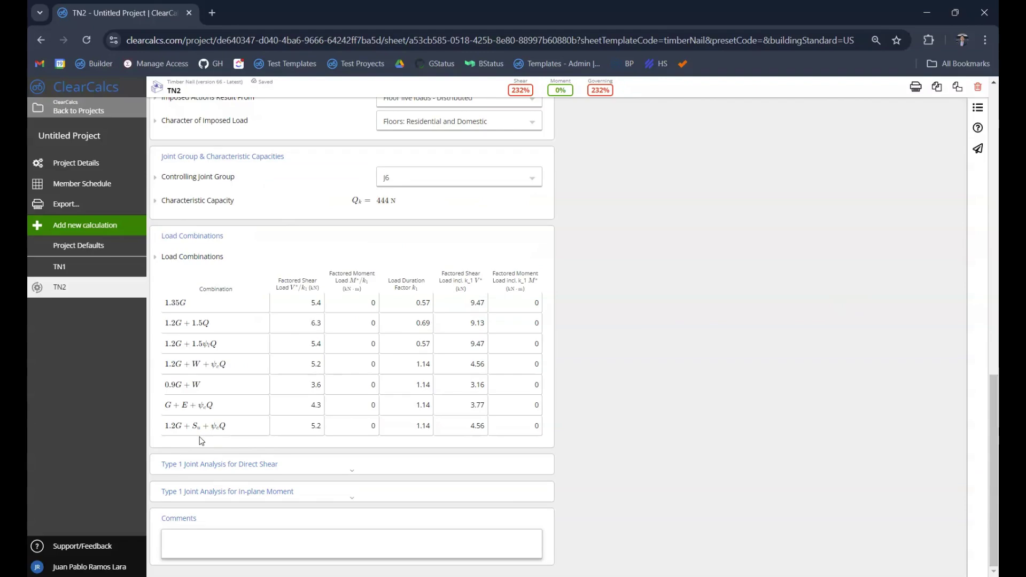
pyautogui.click(250, 466)
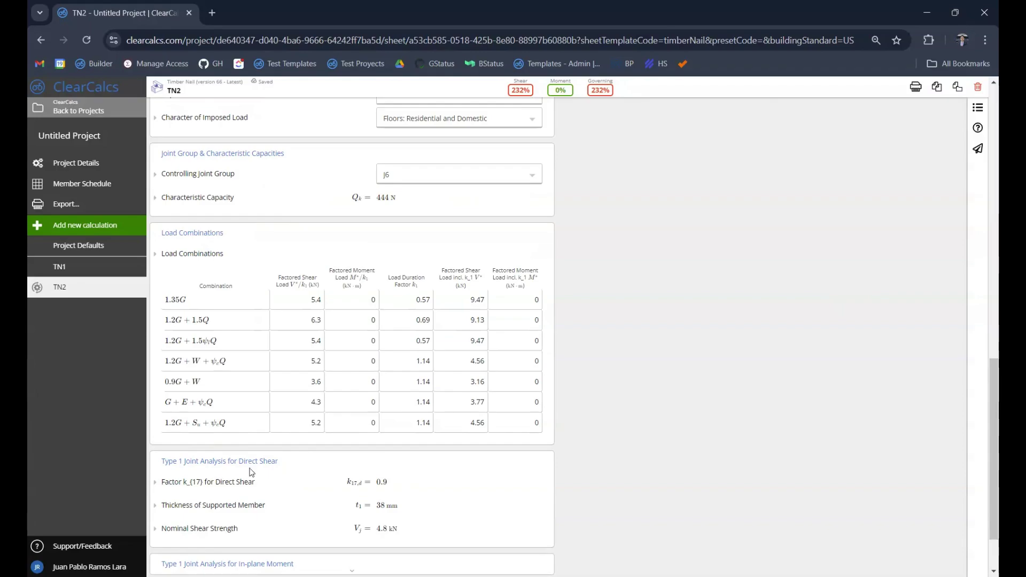
pyautogui.scroll(-1, 255, 437)
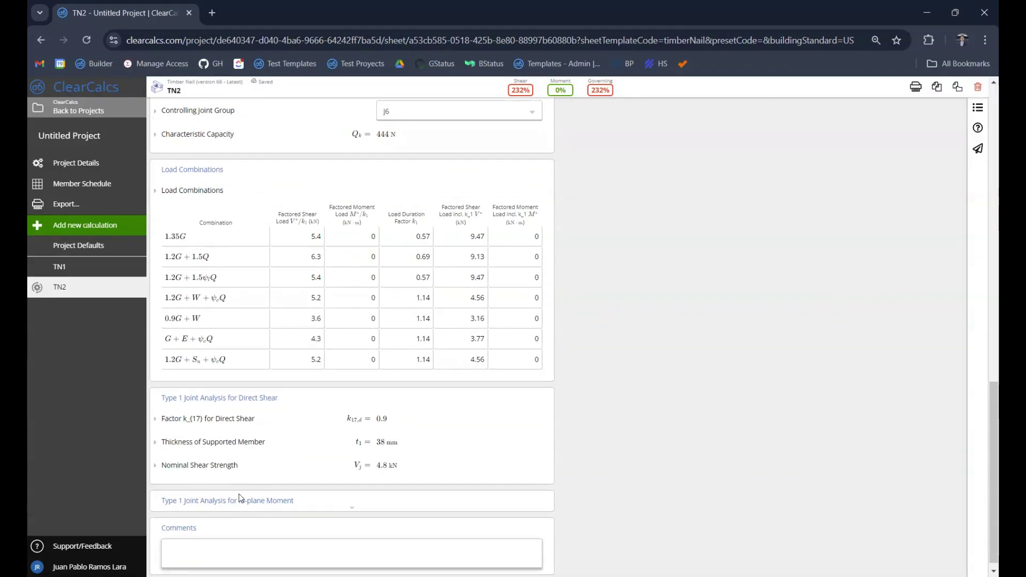
pyautogui.click(272, 500)
pyautogui.scroll(-2, 276, 427)
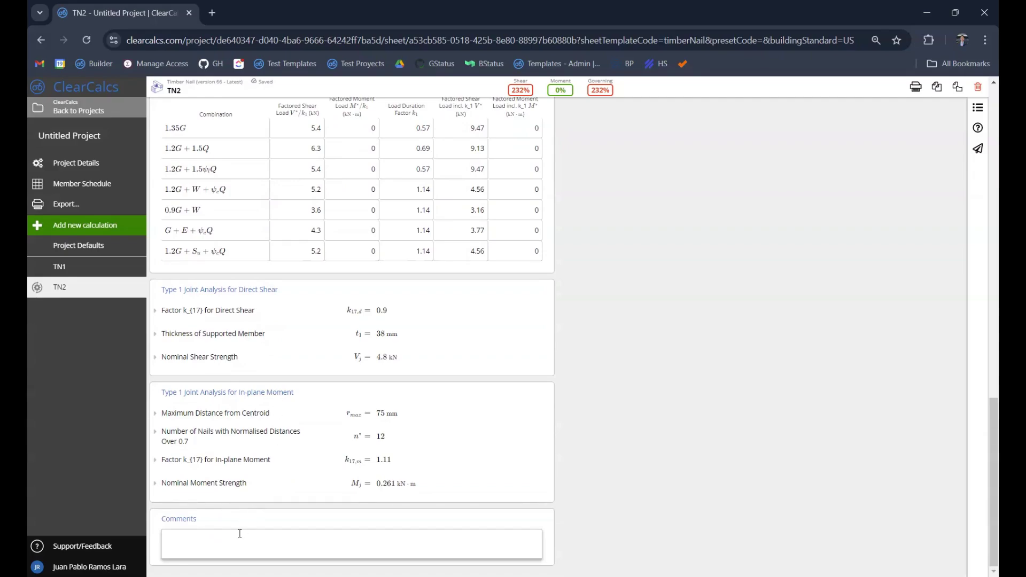
# - Add the comment "Remmber this!" to the calculation
pyautogui.click(227, 545)
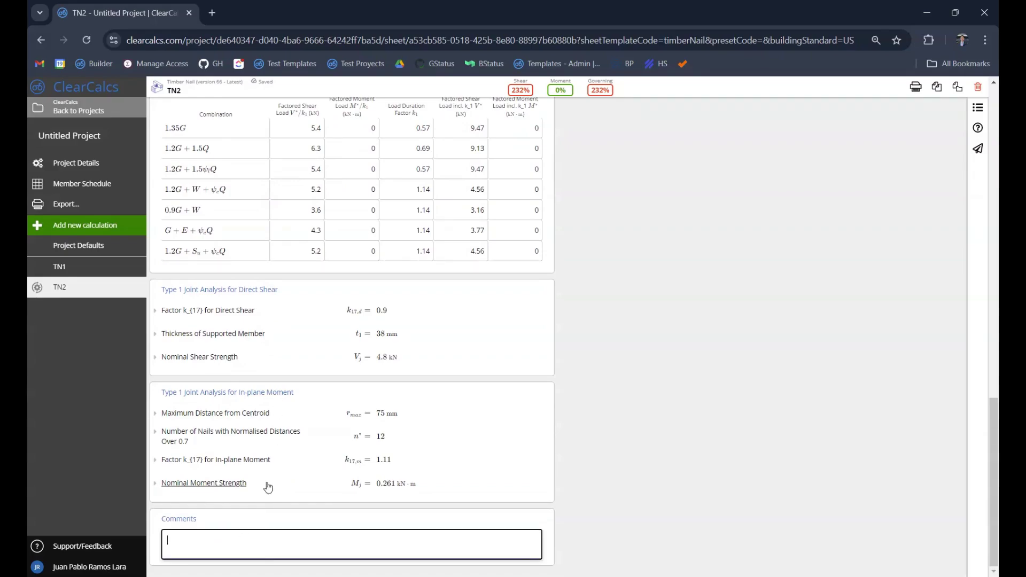
pyautogui.write('Remmber this!')
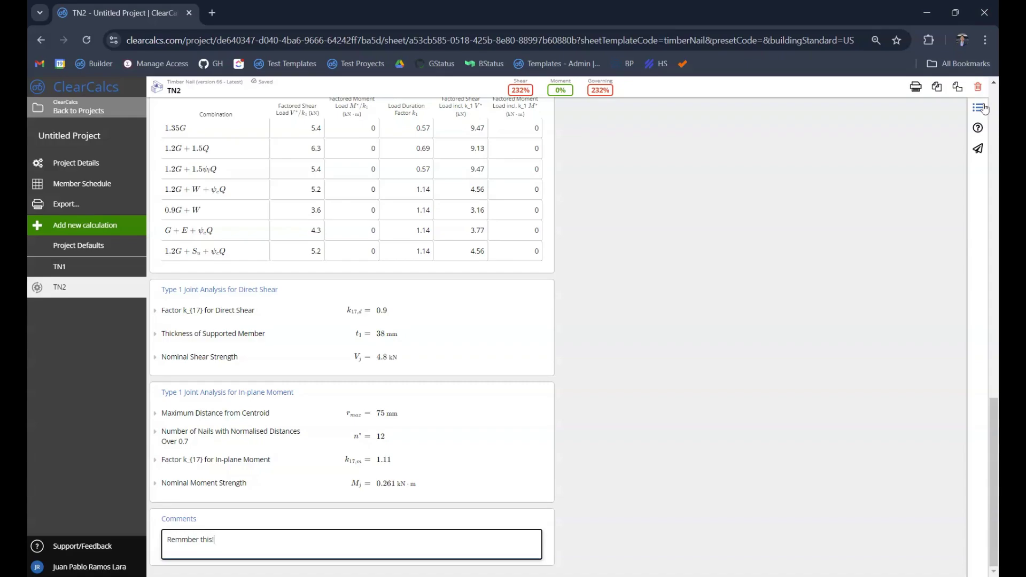
# - Switch the sheet to the Detailed display and review the additional calculation values across the whole sheet
pyautogui.click(985, 108)
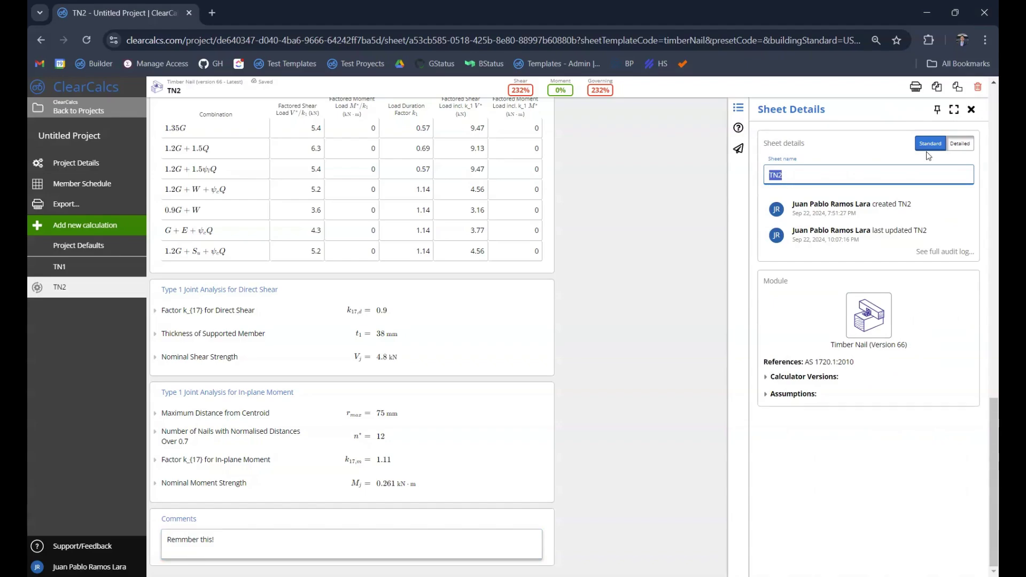
pyautogui.click(960, 144)
pyautogui.scroll(-2, 374, 348)
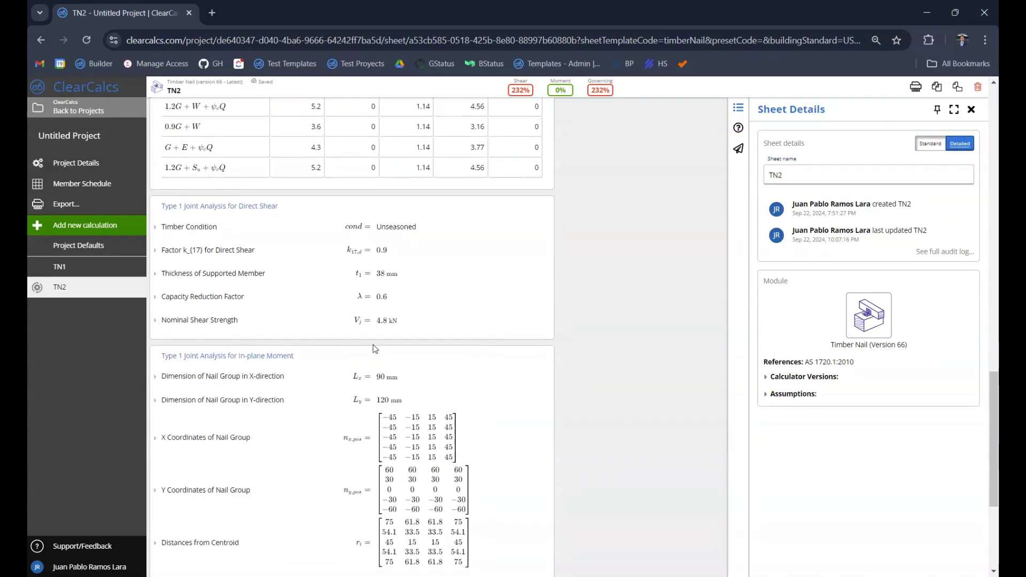
pyautogui.scroll(-4, 374, 348)
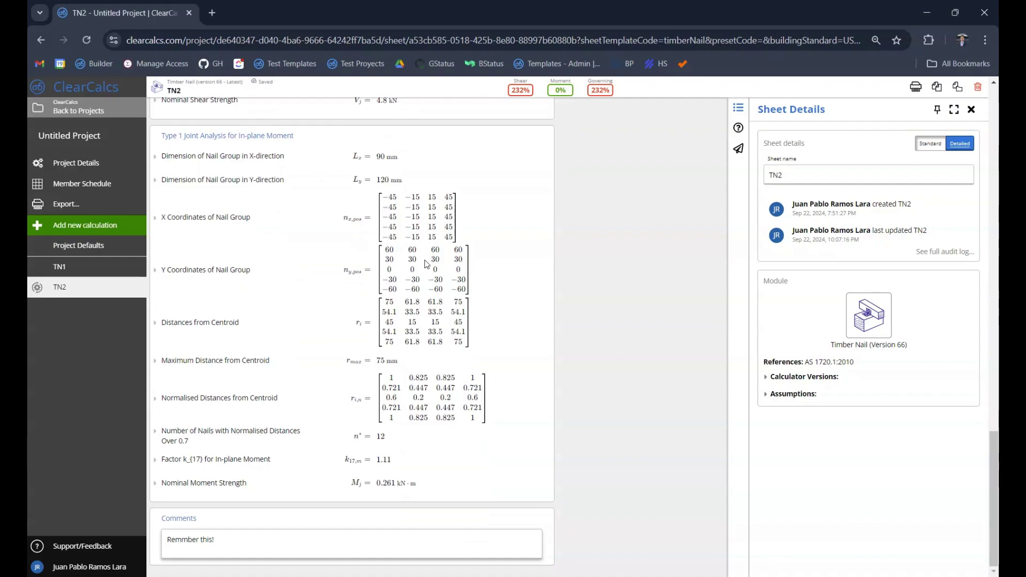
pyautogui.scroll(10, 439, 342)
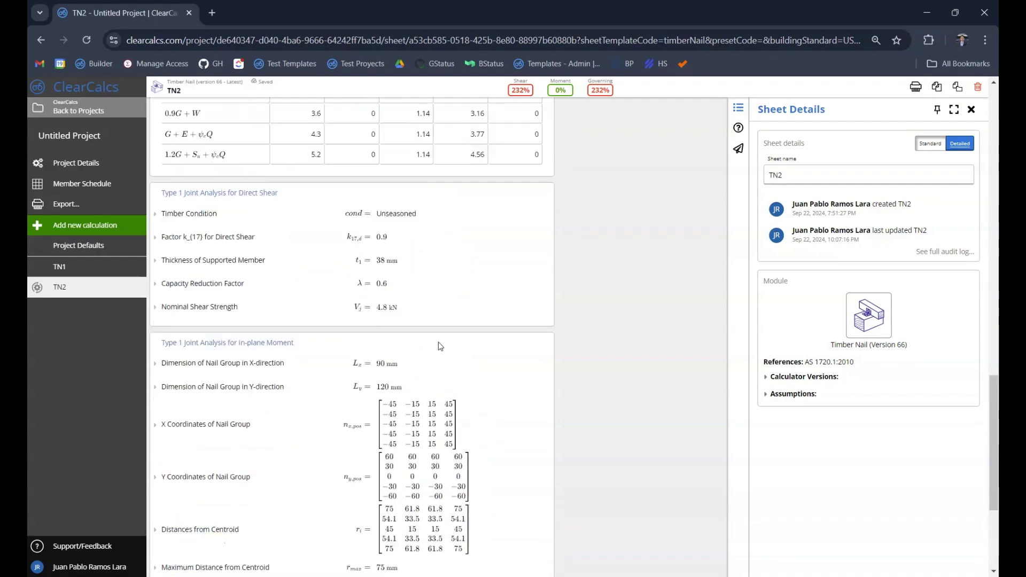
pyautogui.scroll(10, 450, 332)
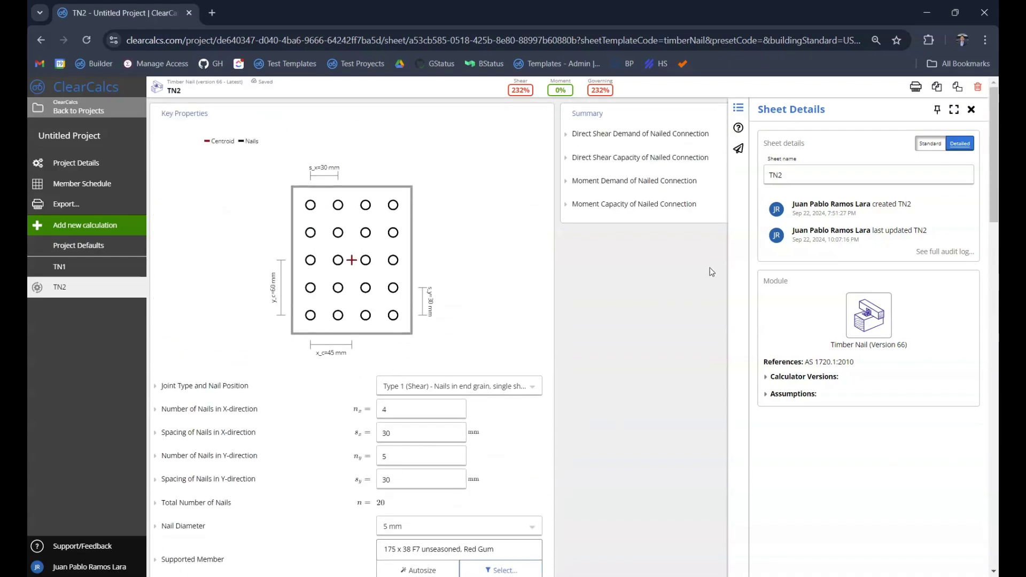
# - Close the sheet details and review the Summary's shear and moment demands and capacities alongside the key properties
pyautogui.click(609, 405)
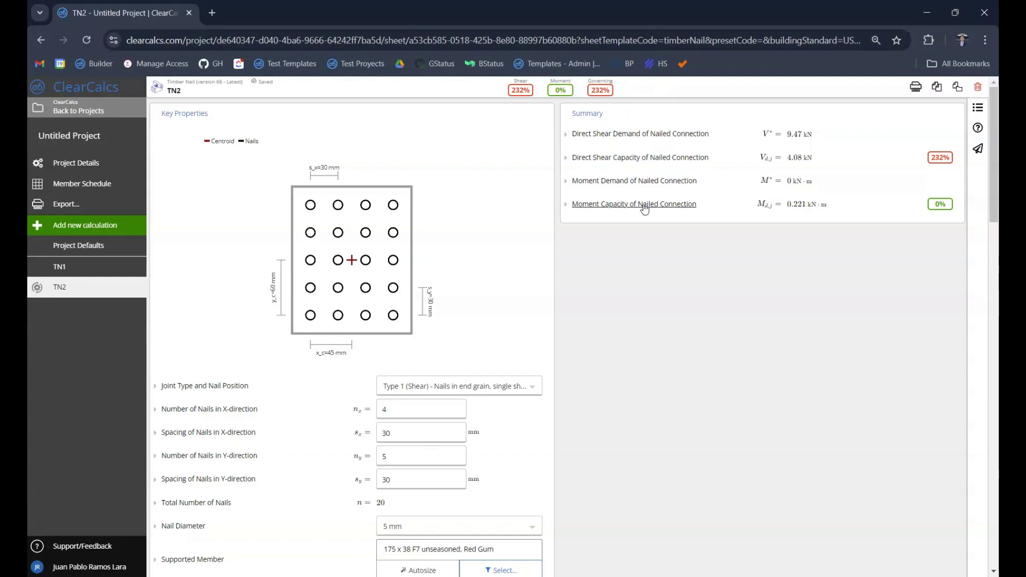
pyautogui.moveTo(941, 158)
pyautogui.scroll(-4, 459, 240)
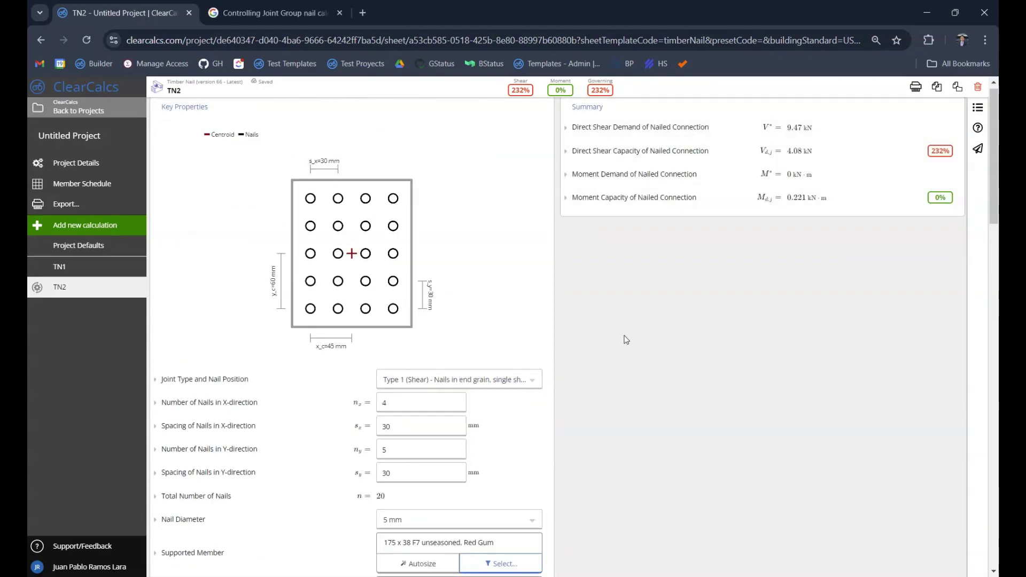
pyautogui.scroll(-1, 626, 339)
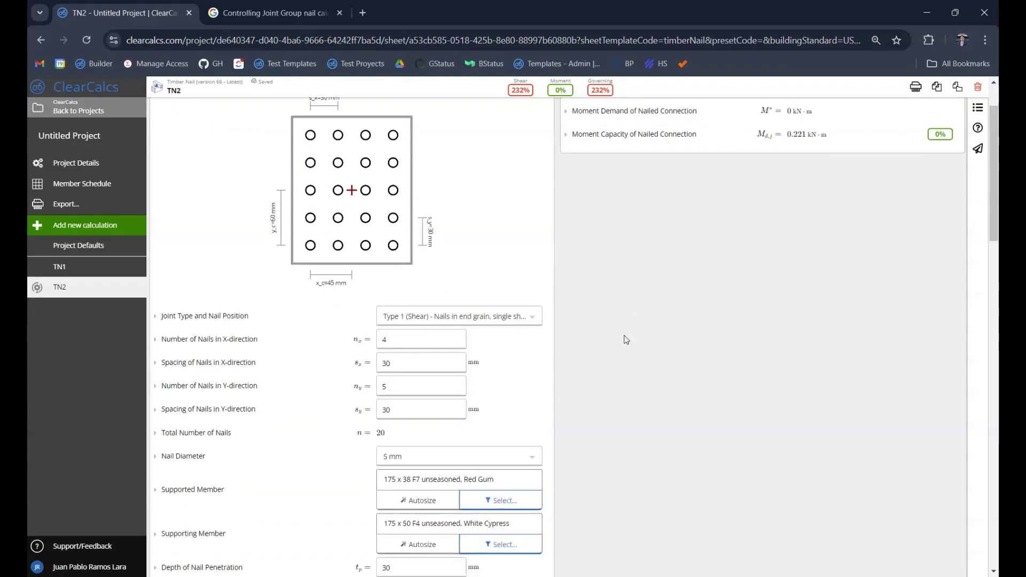
# - Set the Controlling Joint Group to J1 under Joint Group & Characteristic Capacities
pyautogui.scroll(-7, 626, 340)
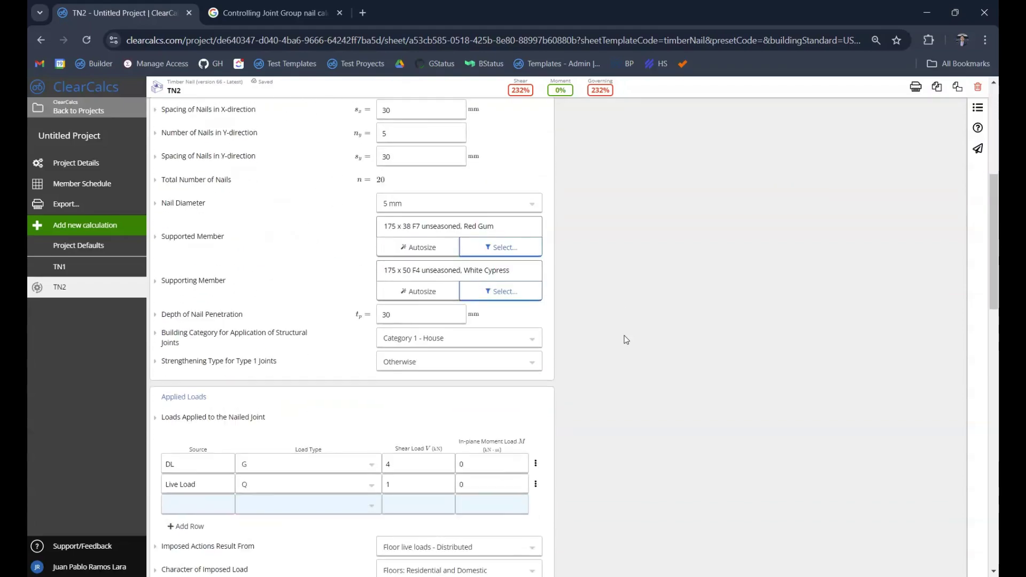
pyautogui.click(424, 460)
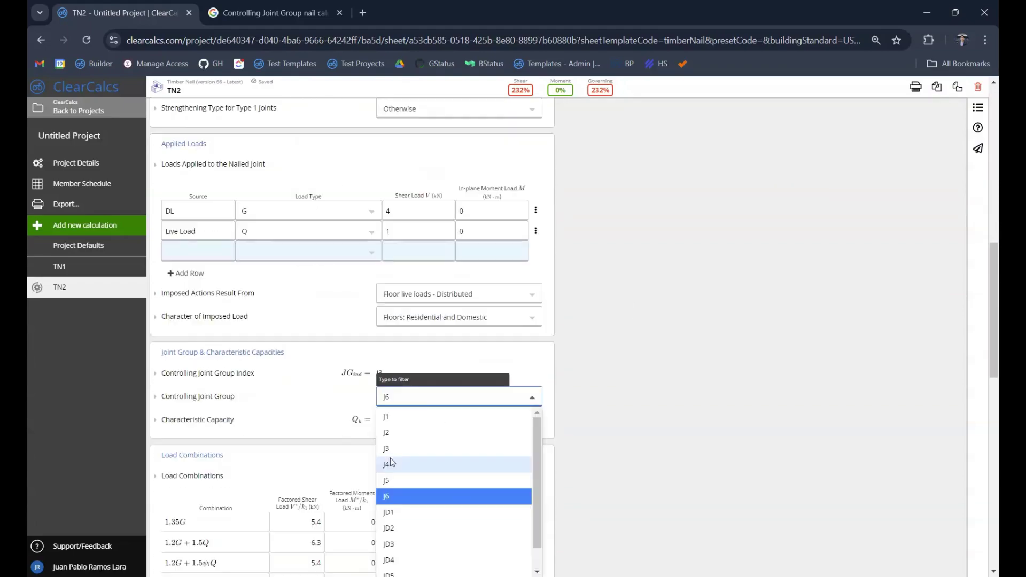
pyautogui.click(424, 417)
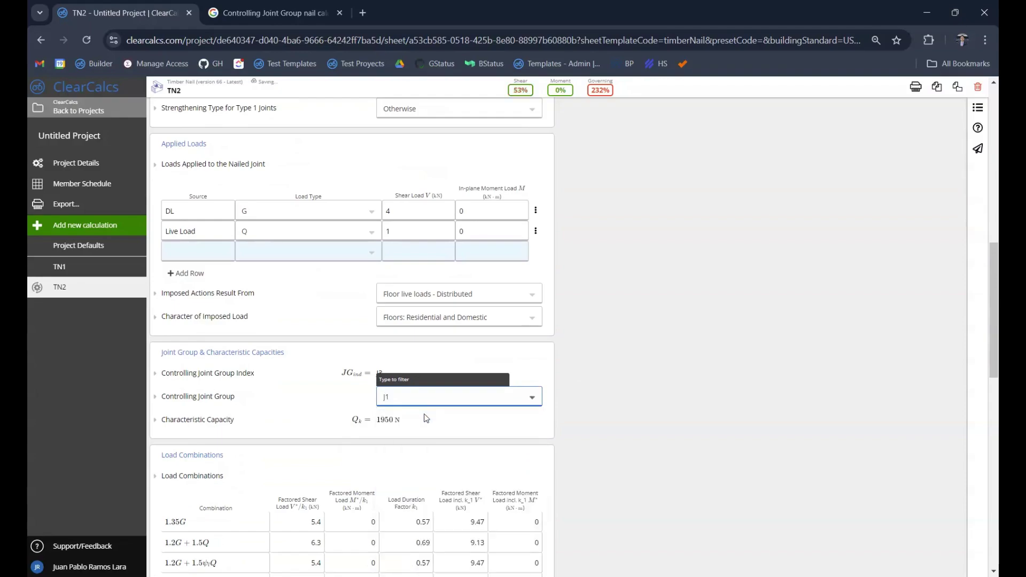
# - Change the Supported Member to 100 x 25 F7 unseasoned, Red Gum and check the sheet's governing result
pyautogui.scroll(6, 425, 417)
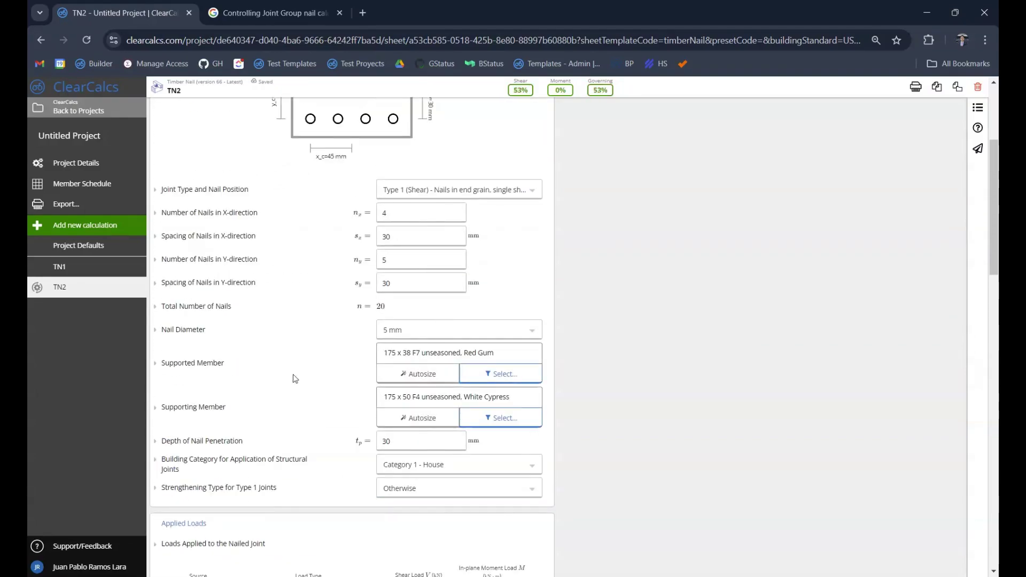
pyautogui.click(513, 365)
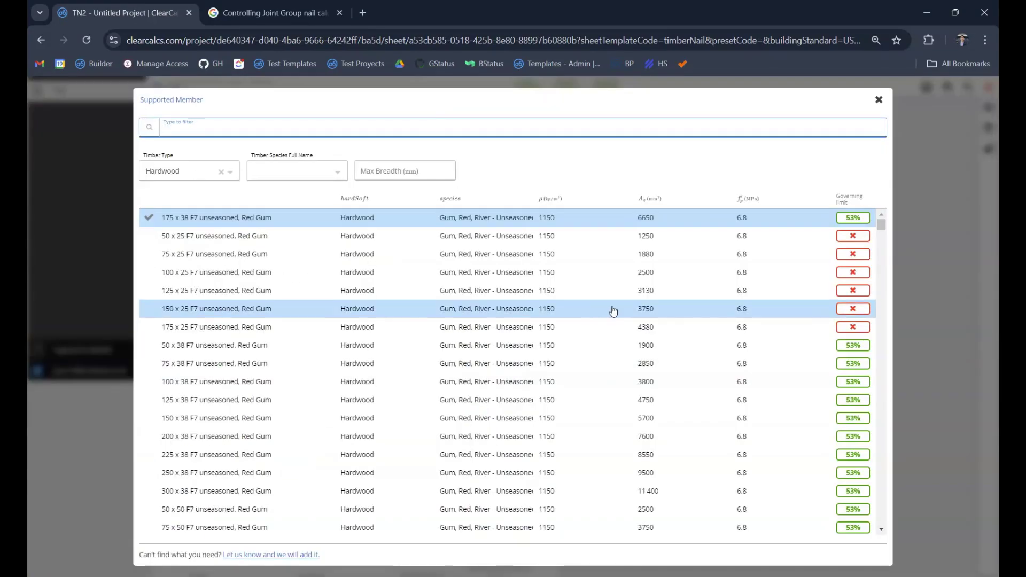
pyautogui.click(224, 273)
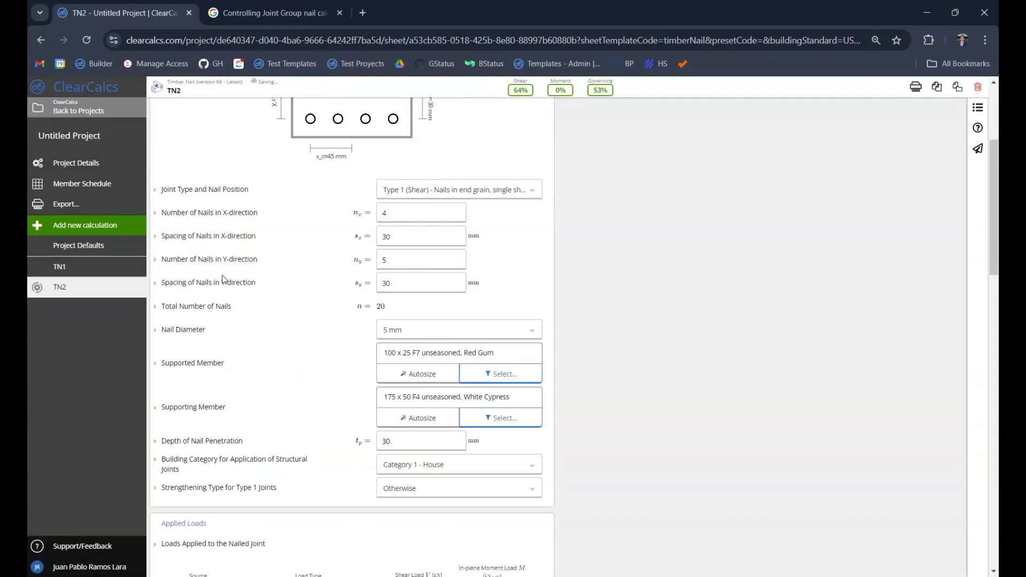
pyautogui.scroll(4, 321, 305)
pyautogui.moveTo(600, 91)
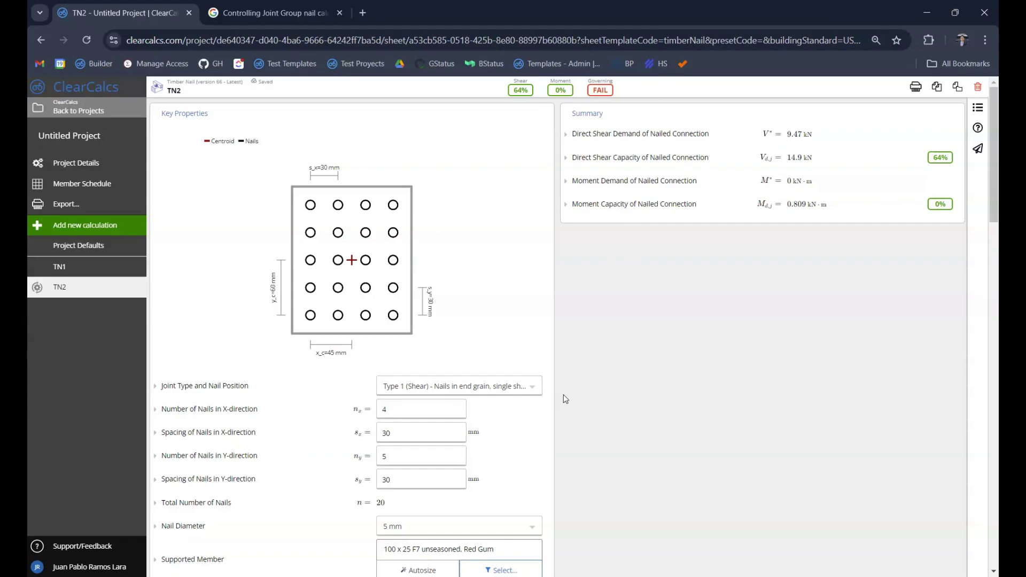
# - Review the governing limits of the alternative timber sections for the Supported Member, then close the selection and return to the Summary
pyautogui.scroll(-5, 563, 399)
pyautogui.click(473, 316)
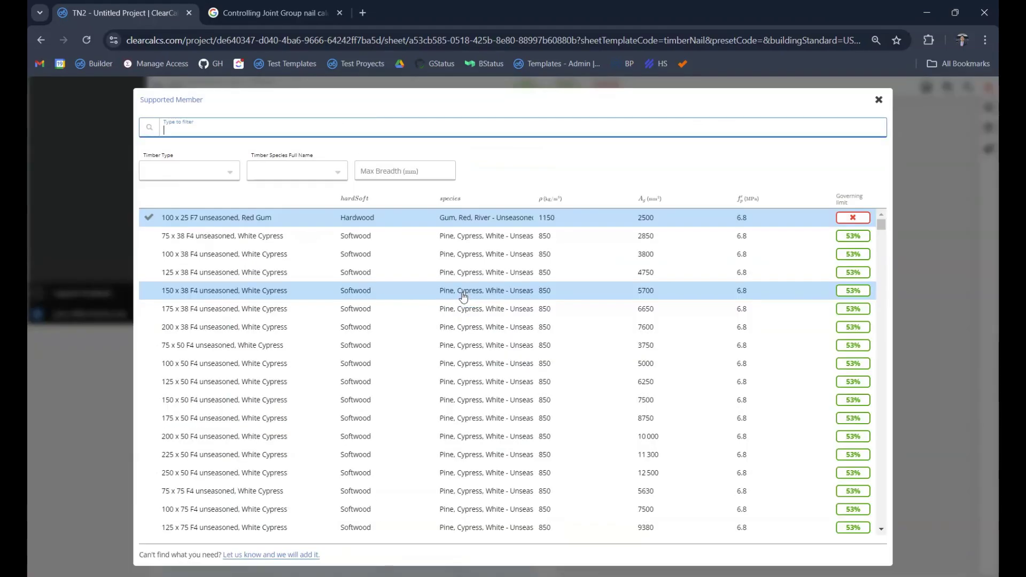
pyautogui.scroll(-2, 593, 319)
pyautogui.scroll(2, 739, 271)
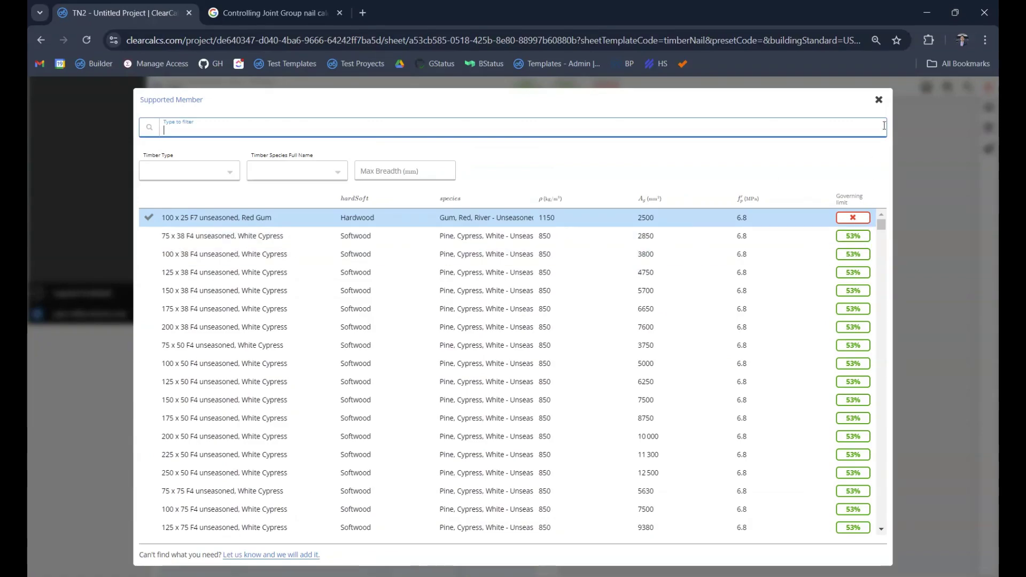
pyautogui.click(878, 99)
pyautogui.scroll(5, 801, 228)
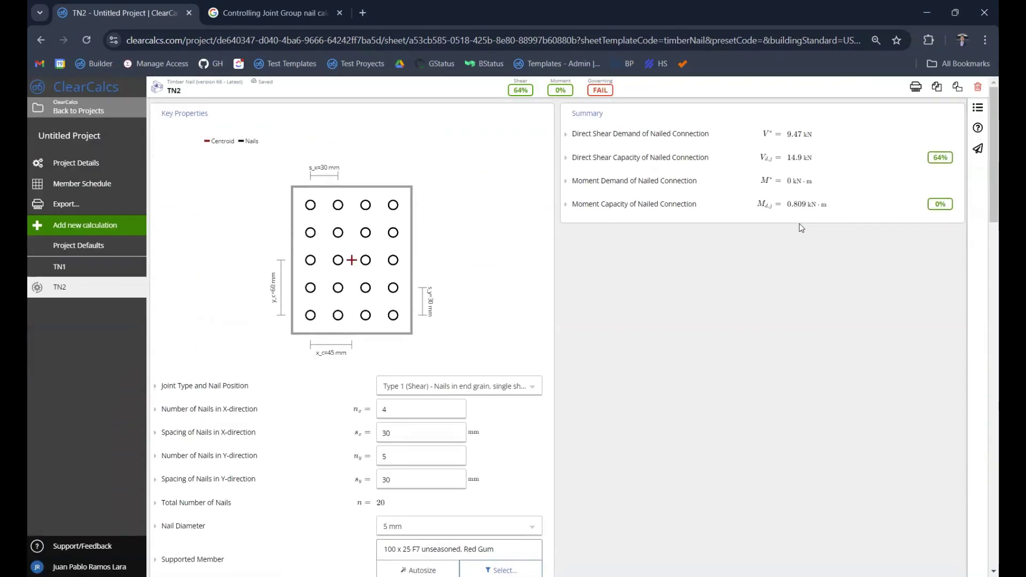